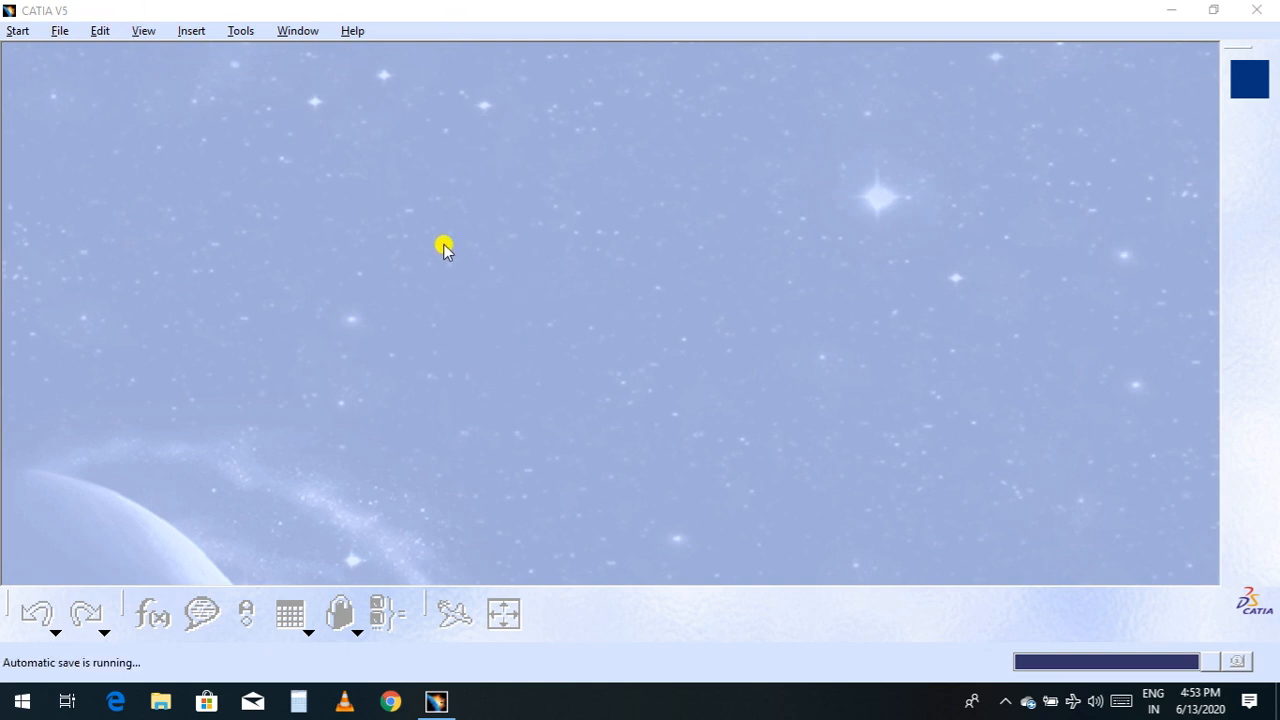
Step: Create a new Part document named Part1 with hybrid design enabled
click(55, 31)
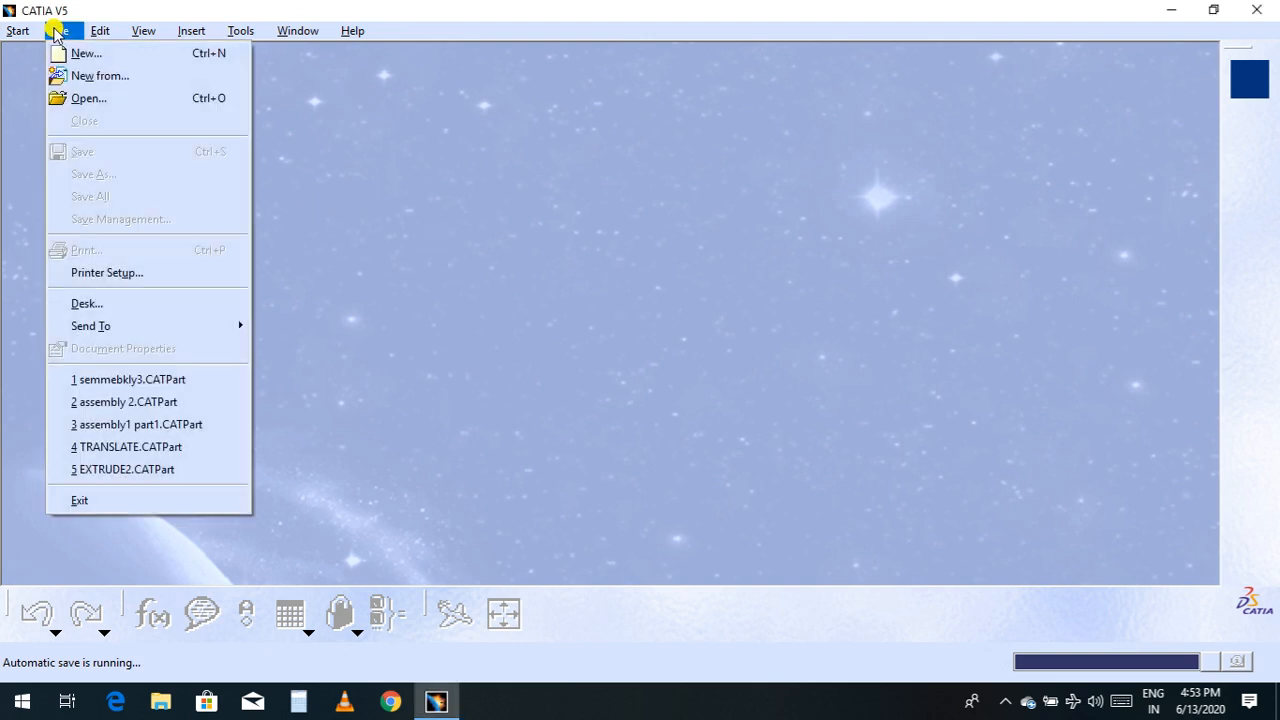
click(113, 55)
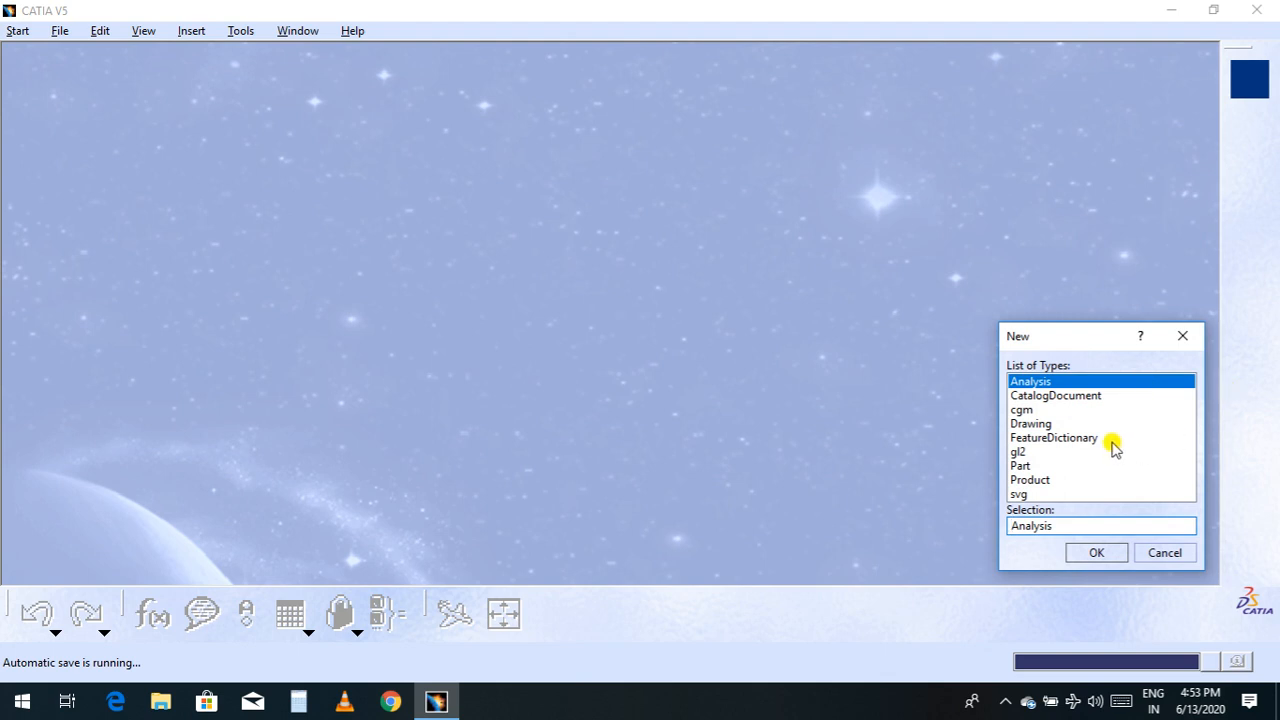
click(1046, 481)
click(1052, 411)
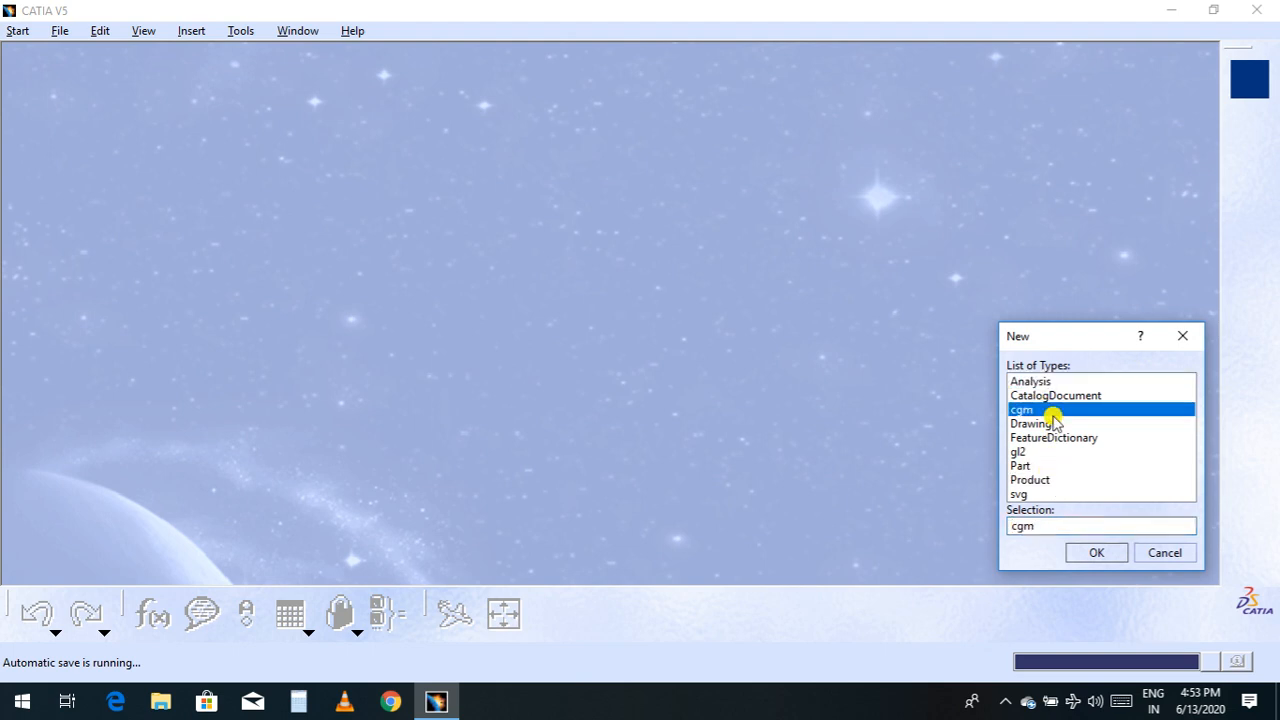
click(1051, 423)
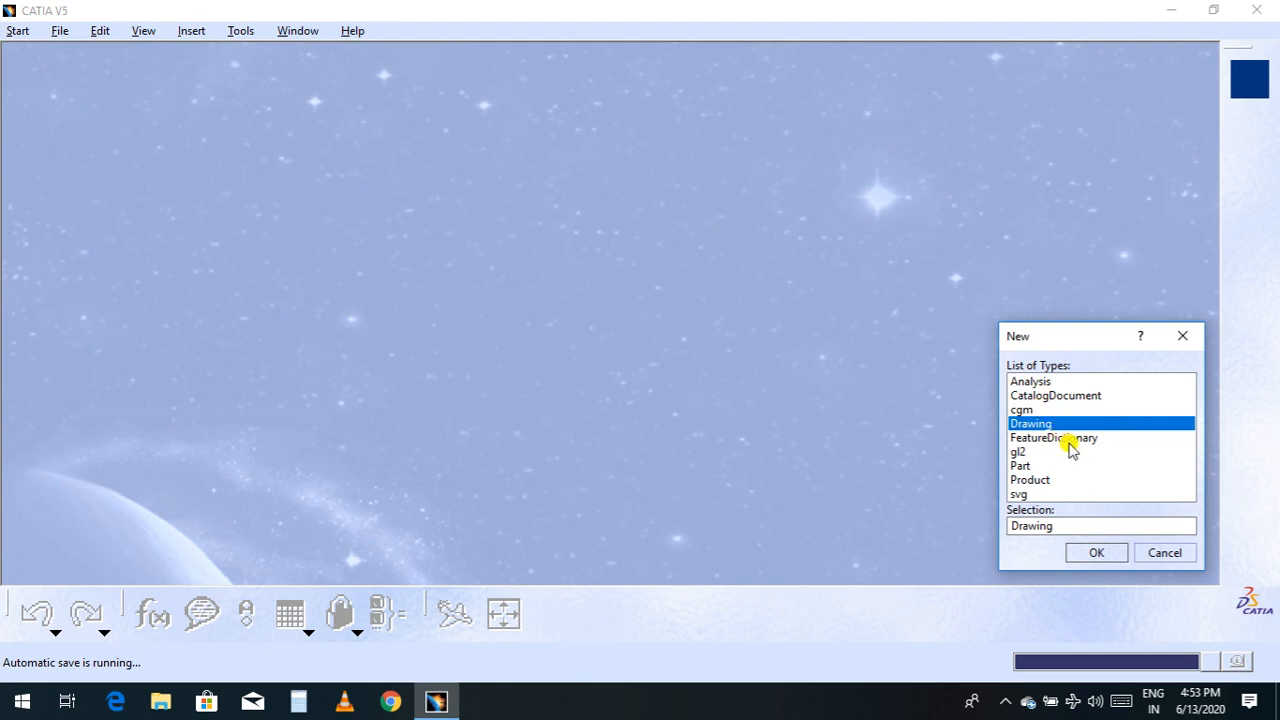
click(1077, 441)
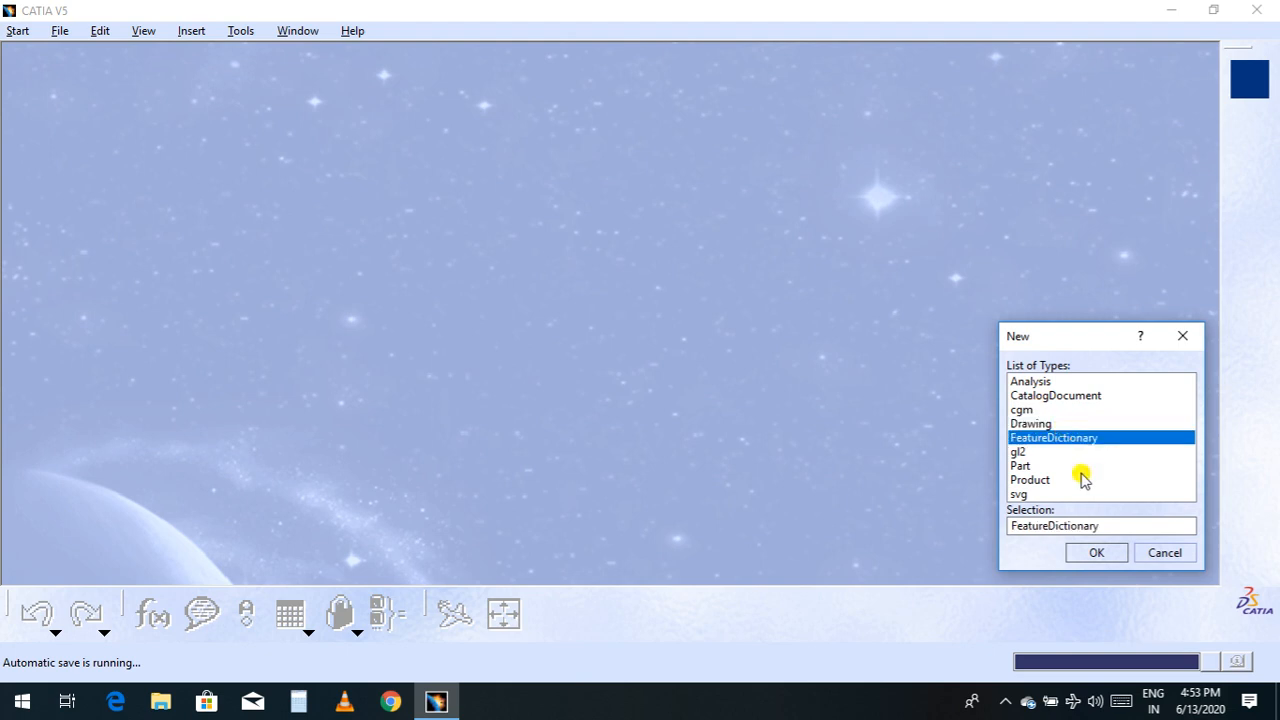
click(1080, 467)
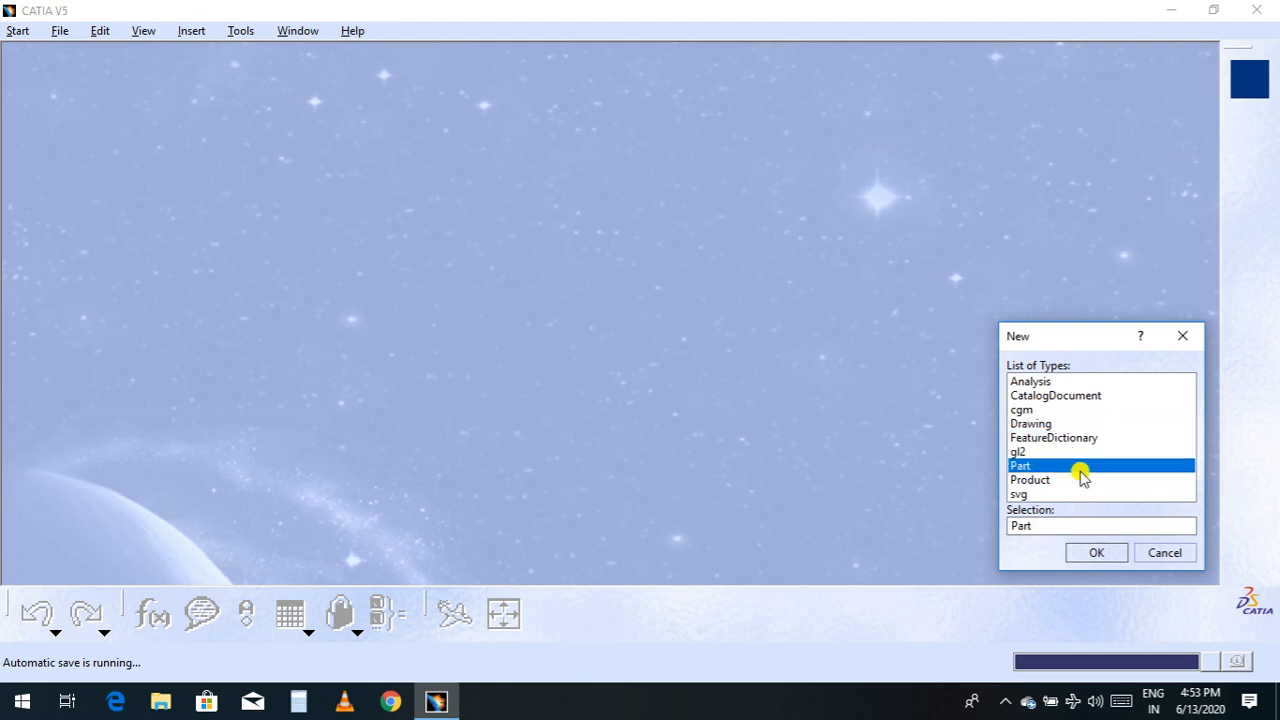
click(1080, 480)
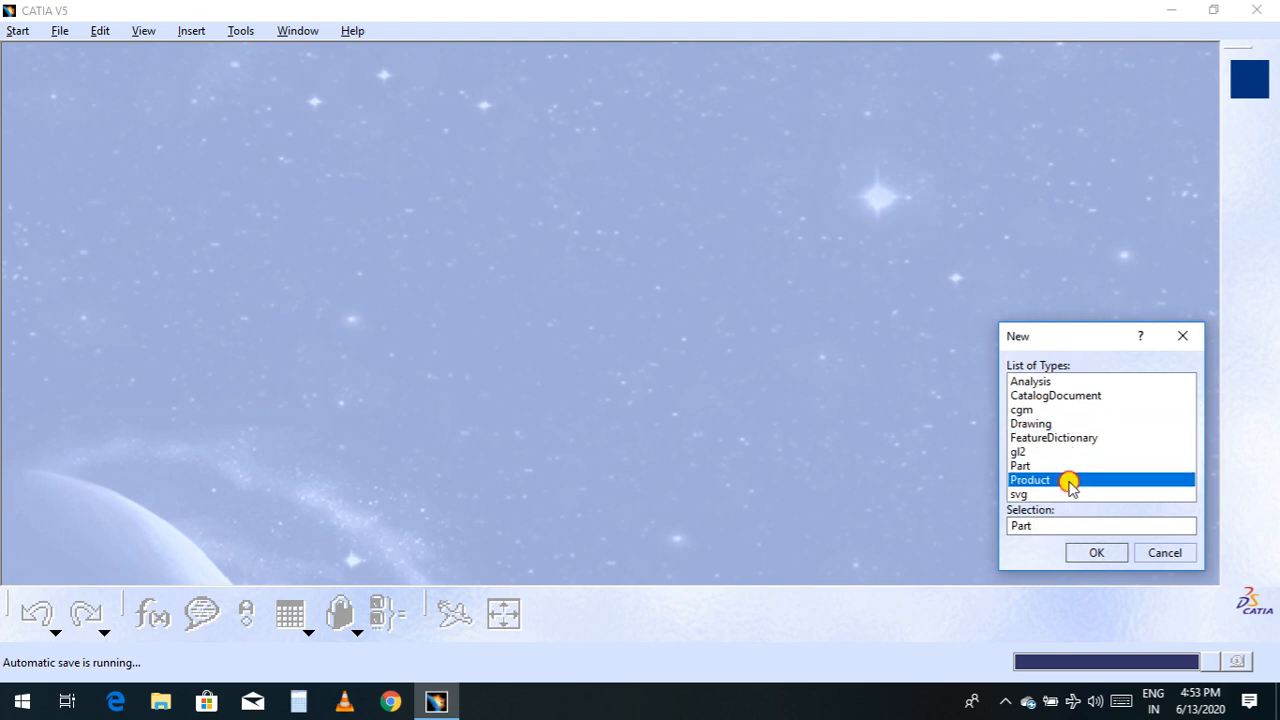
click(1046, 425)
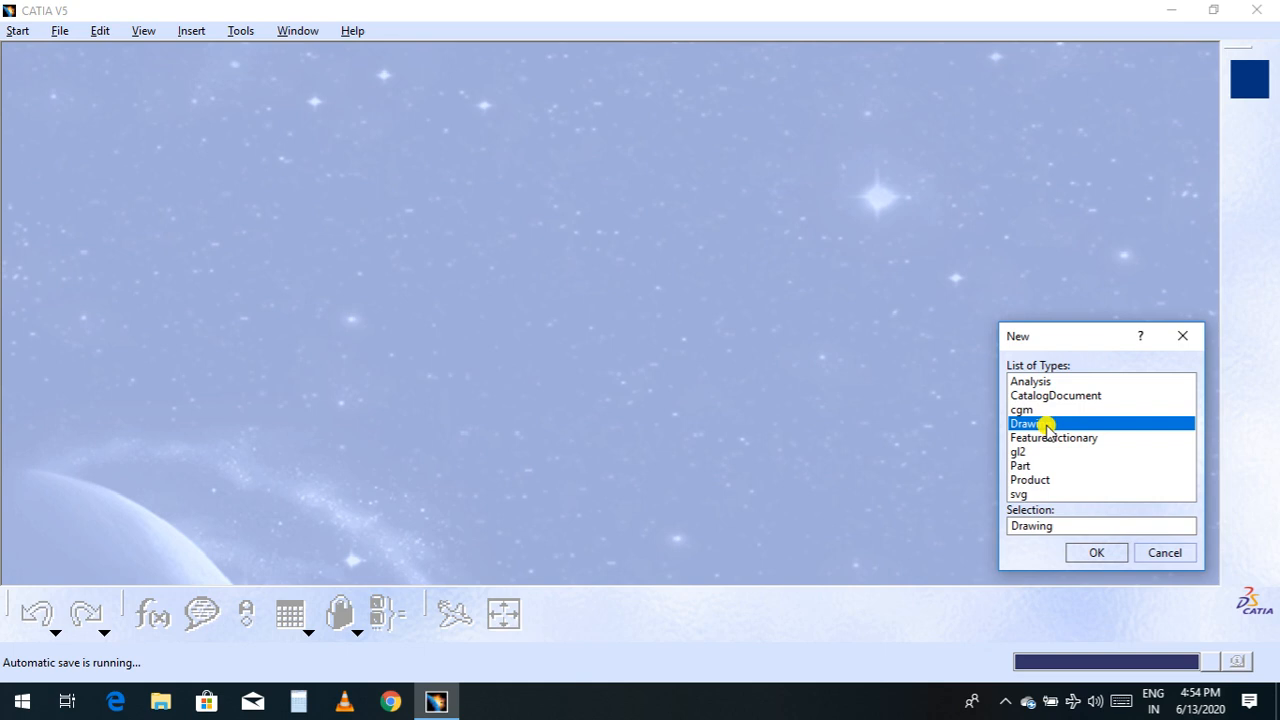
click(1035, 454)
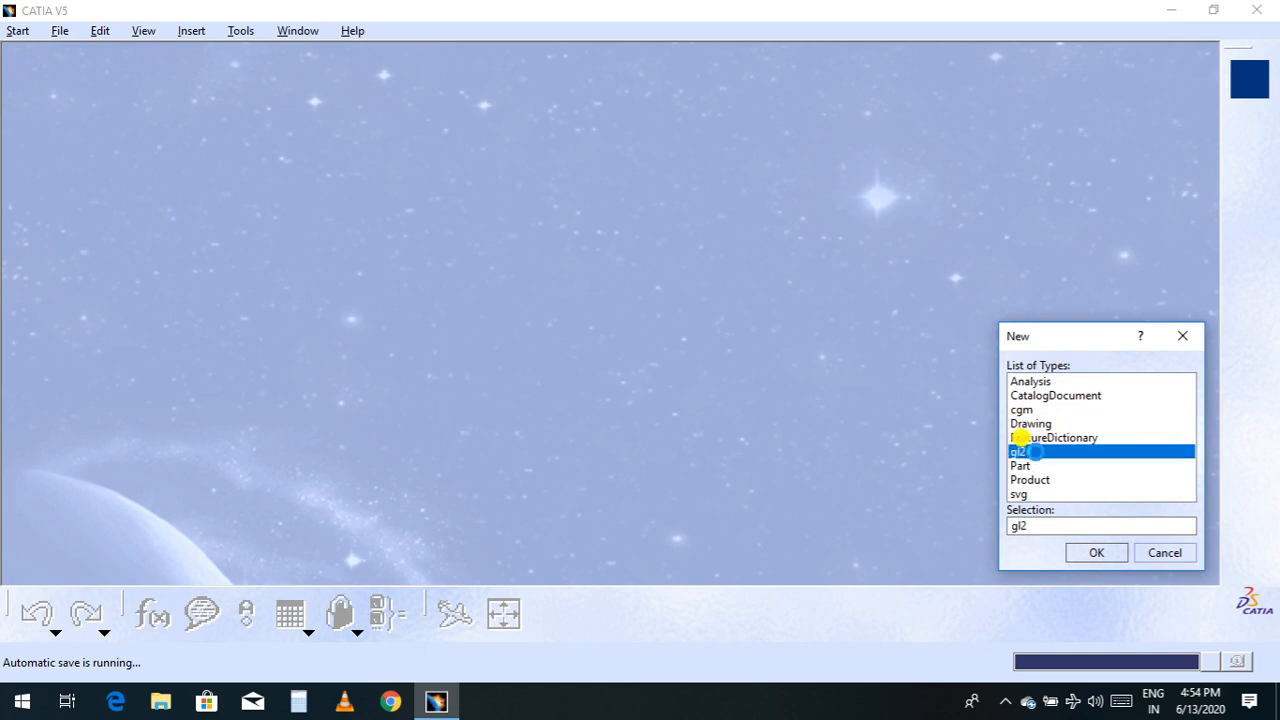
click(1030, 466)
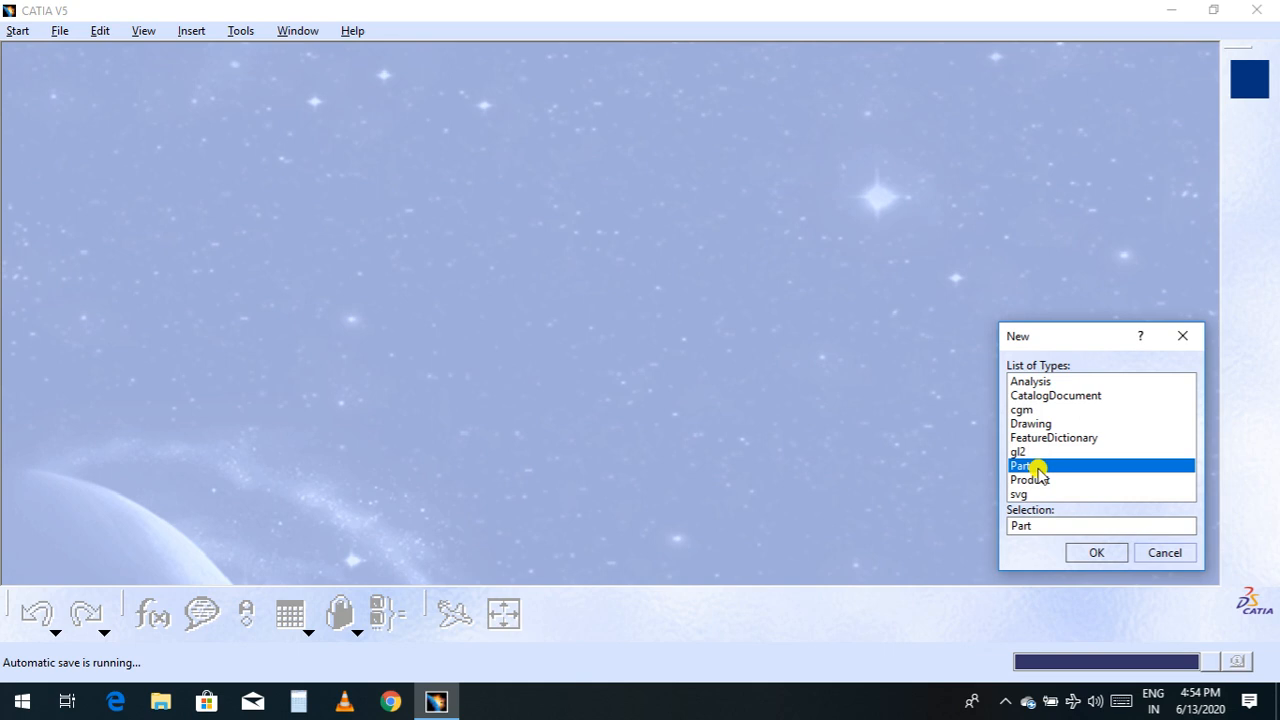
click(1096, 553)
click(1094, 551)
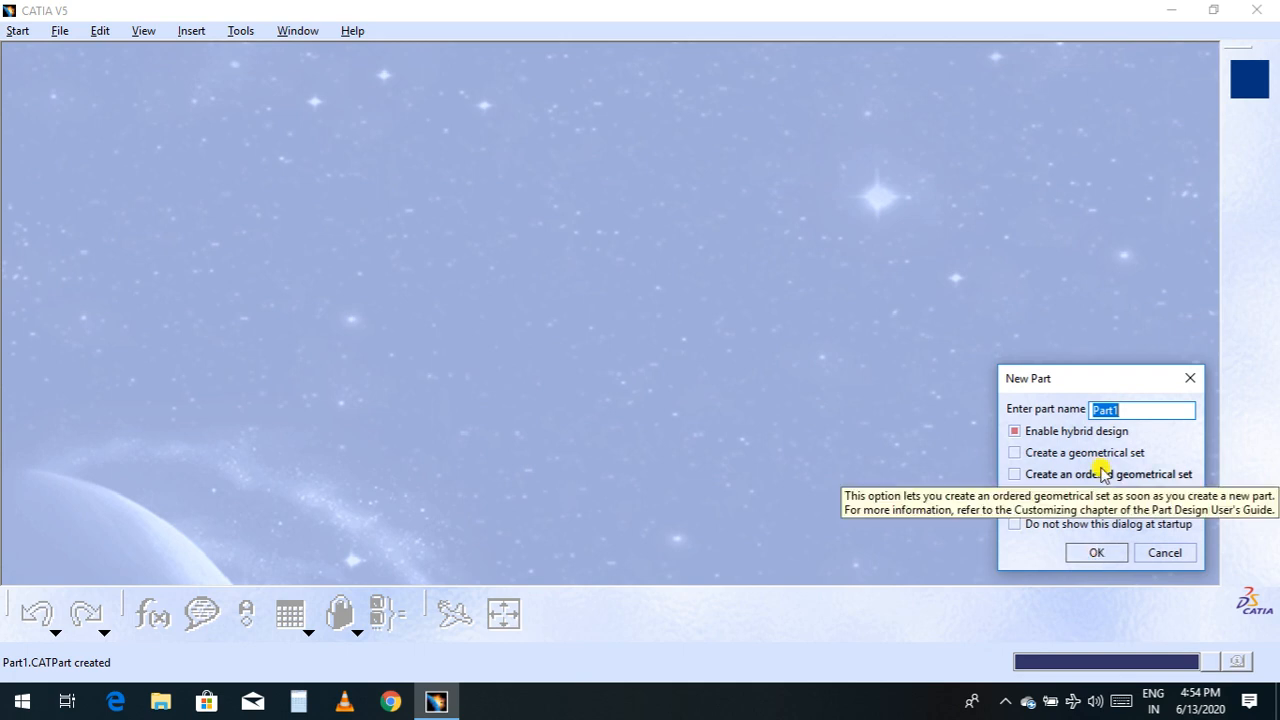
click(1097, 553)
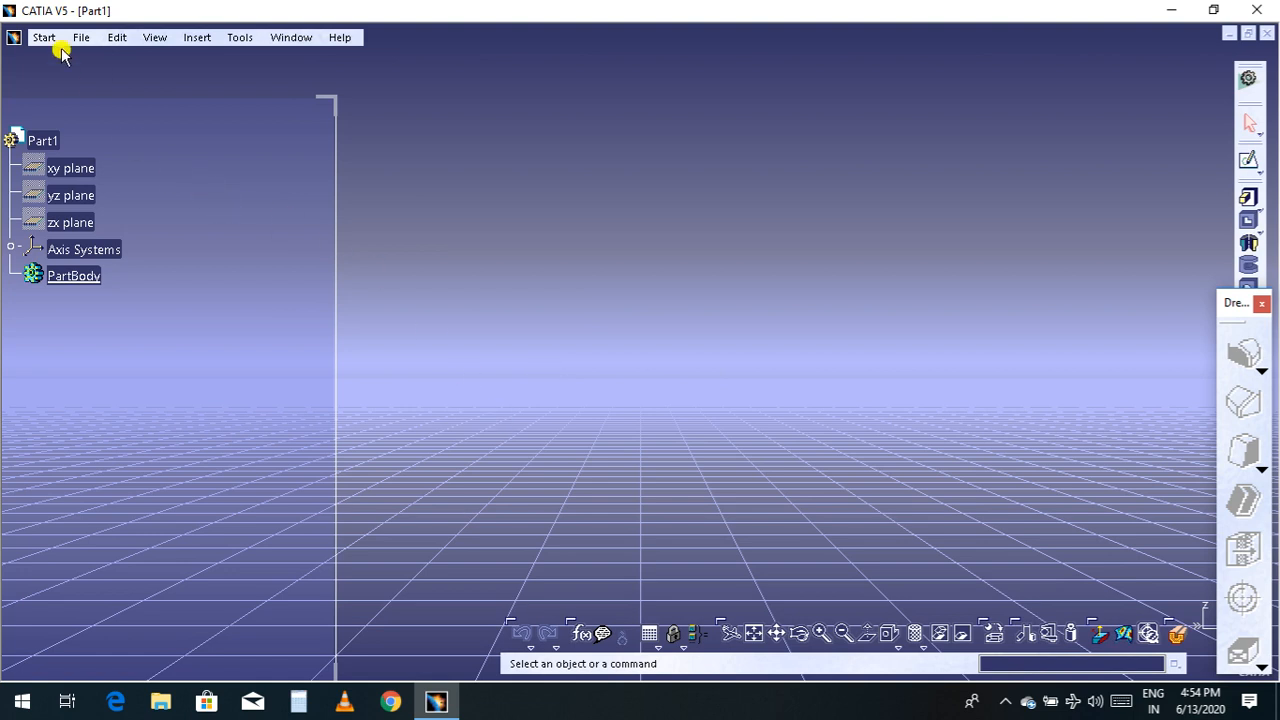
Step: Close the newly created part document
click(117, 37)
click(1267, 34)
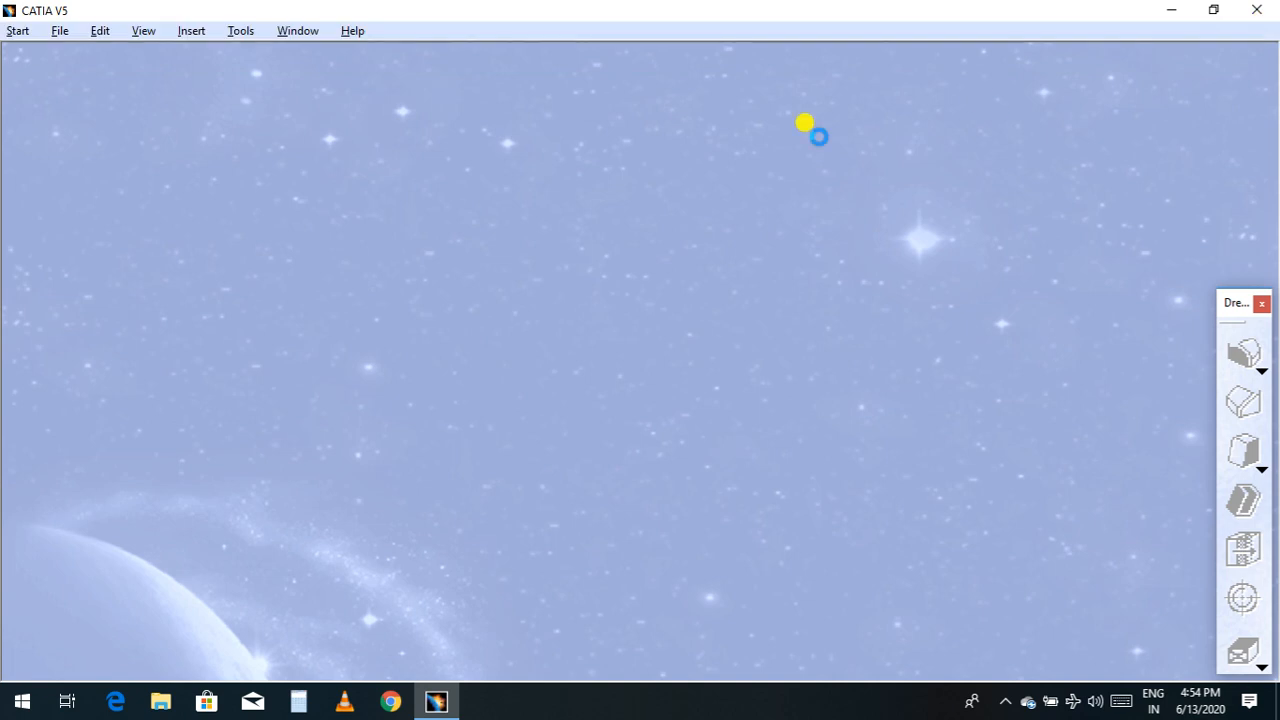
Step: Start the Part Design workbench from the mechanical design group with a new part named Part1 and hybrid design enabled
click(14, 33)
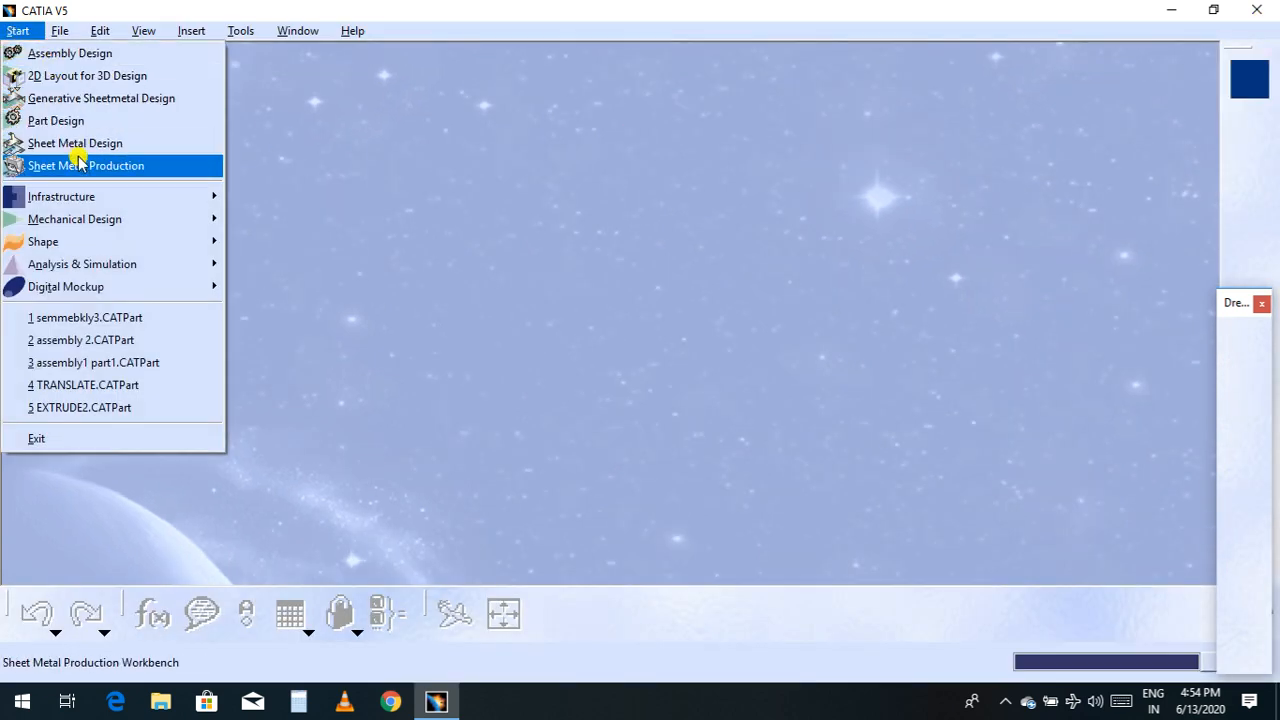
mouse_move(108, 225)
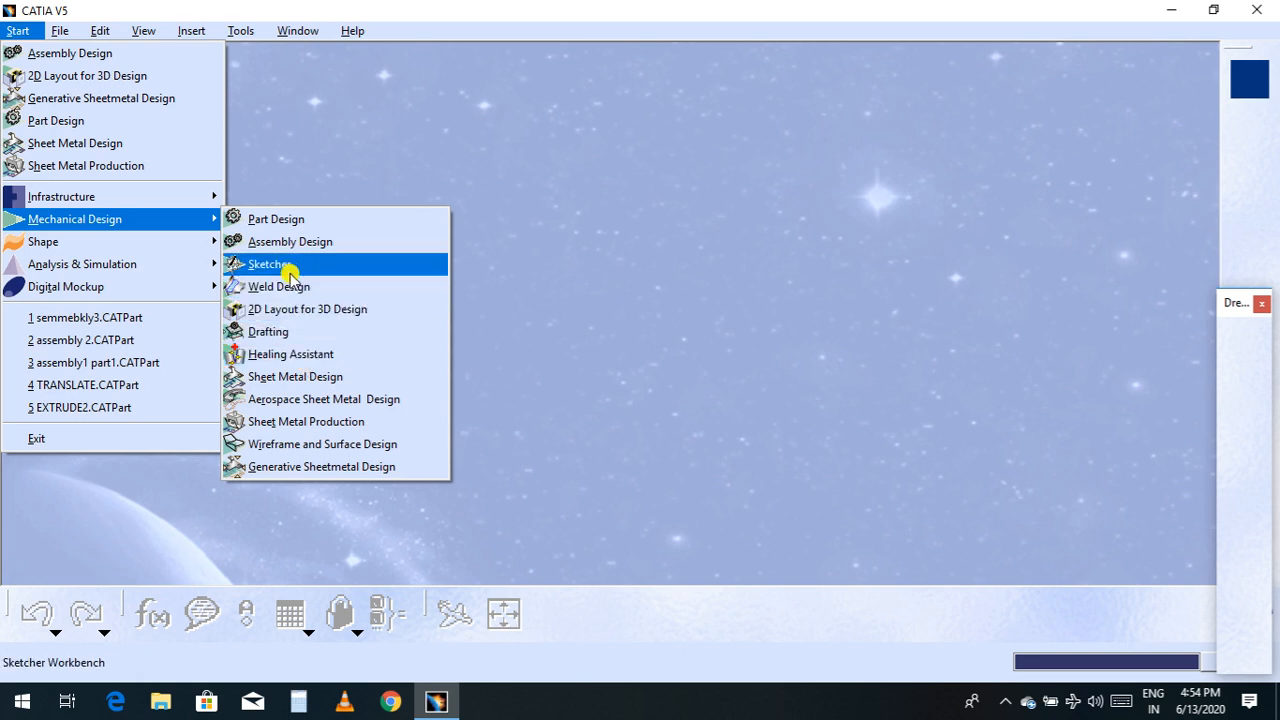
click(289, 220)
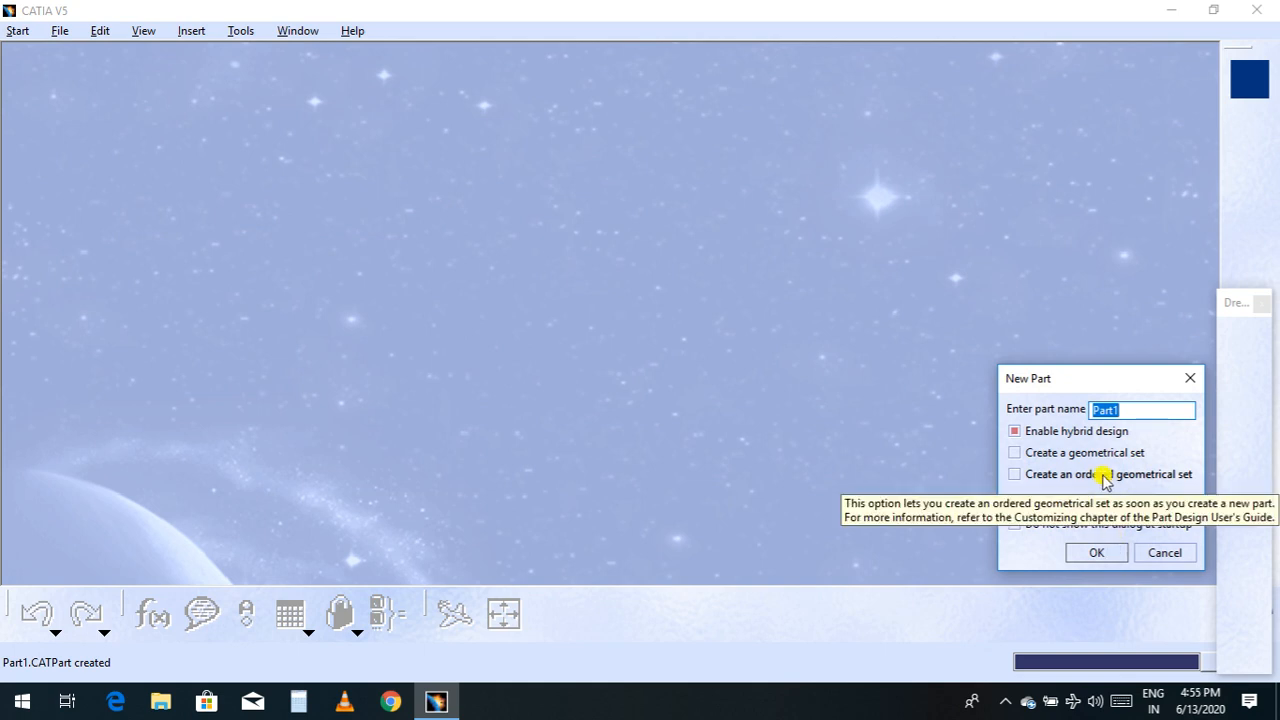
click(1096, 554)
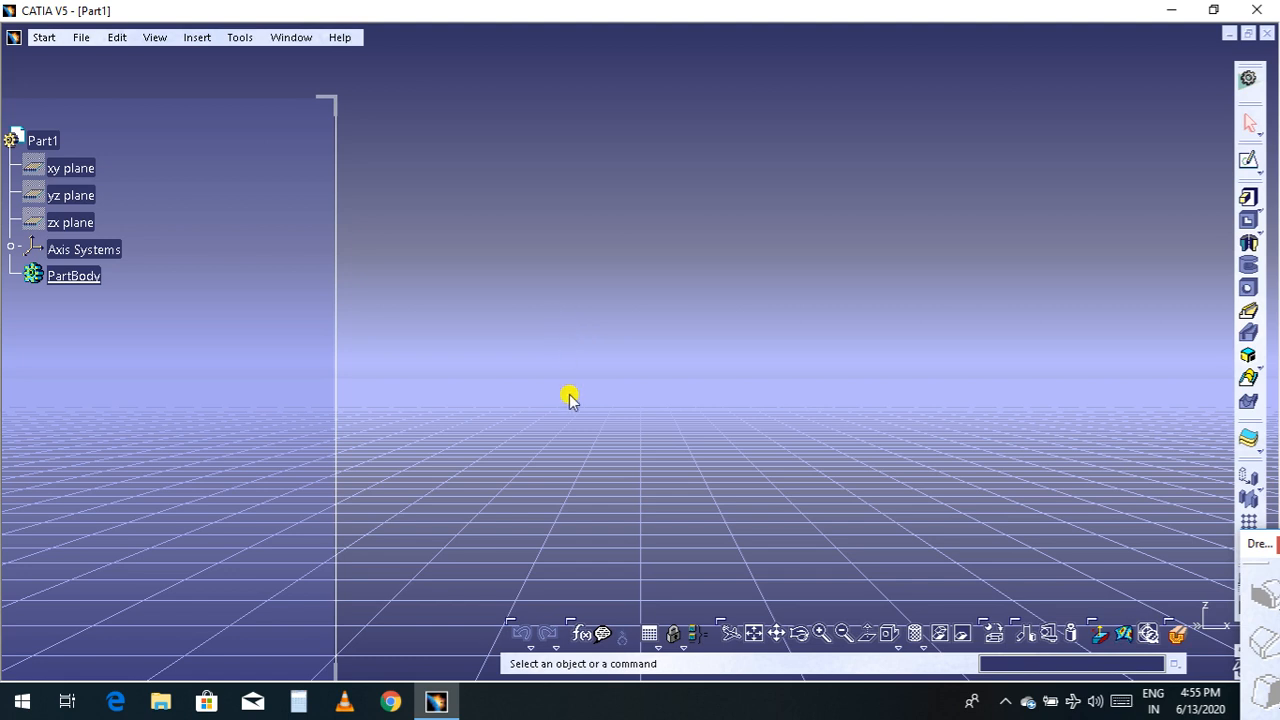
click(44, 37)
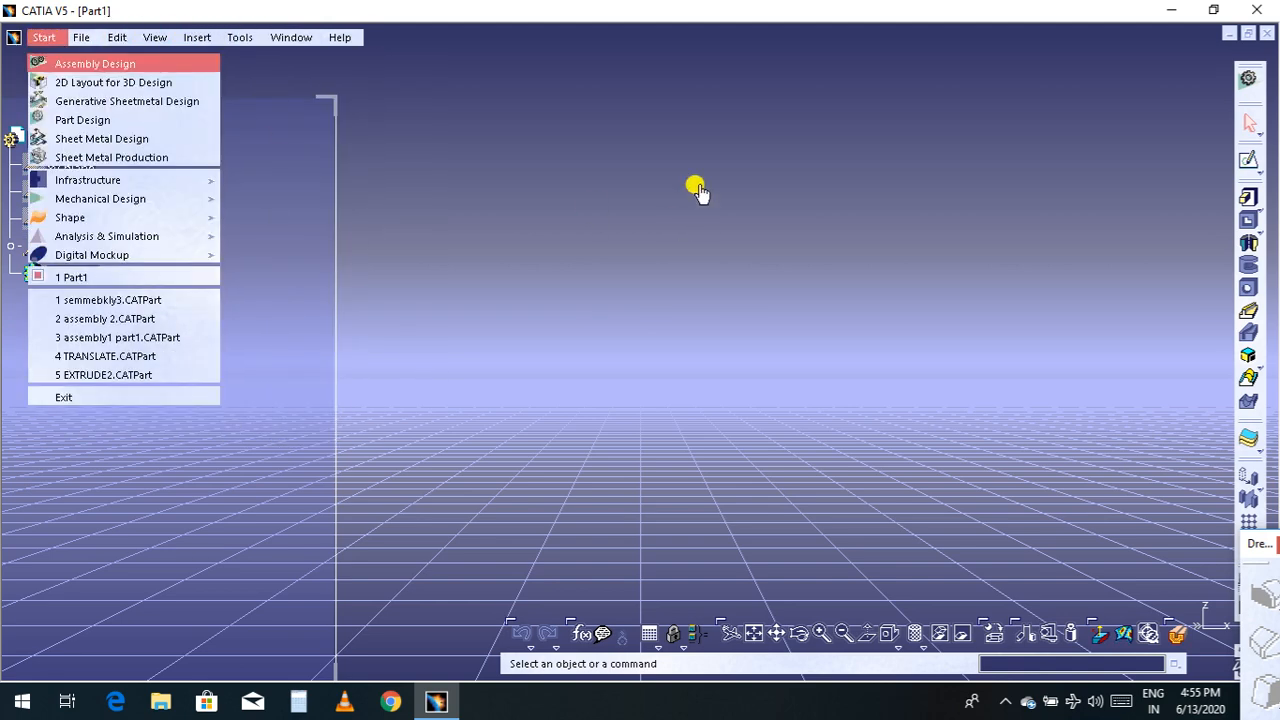
click(419, 398)
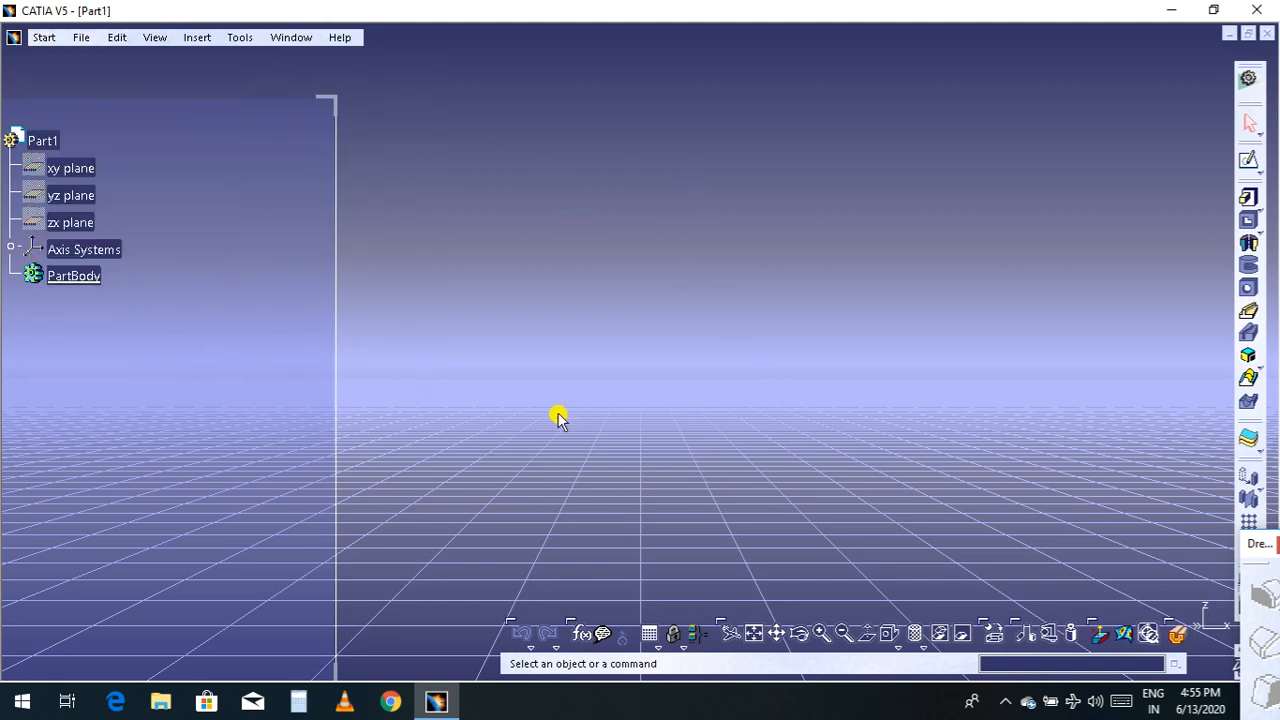
click(744, 642)
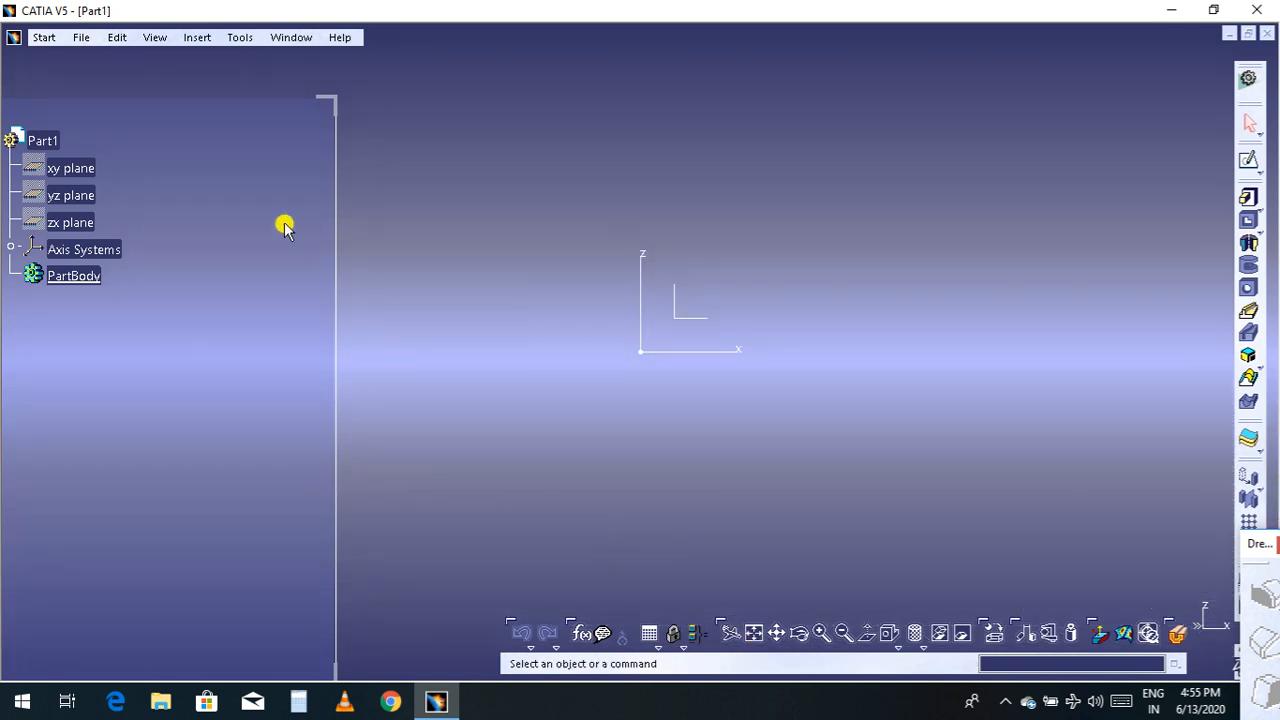
click(239, 38)
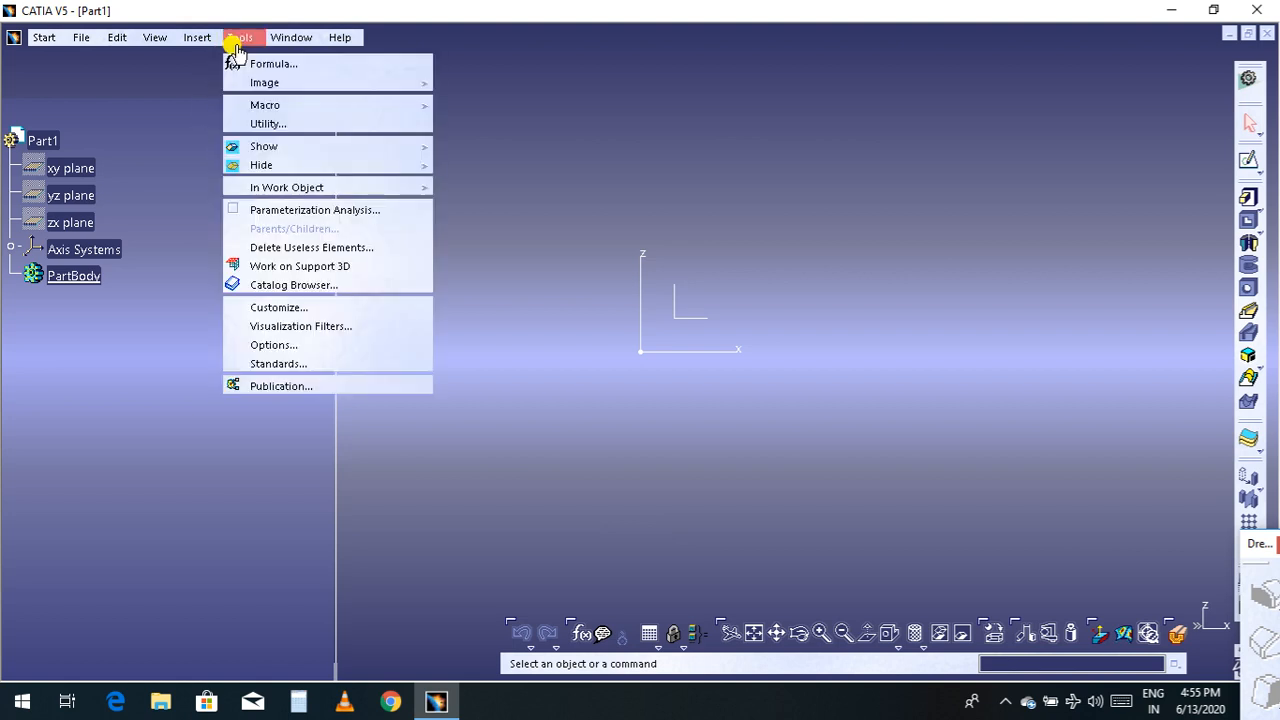
click(737, 349)
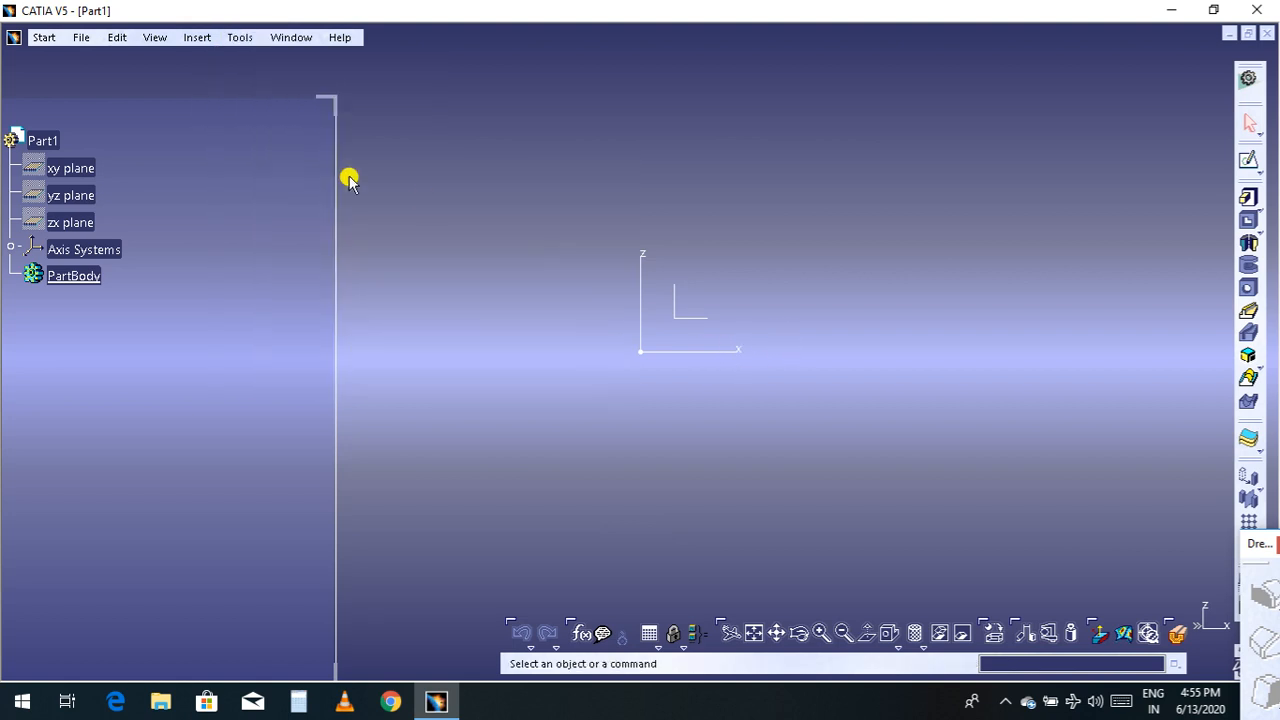
click(52, 42)
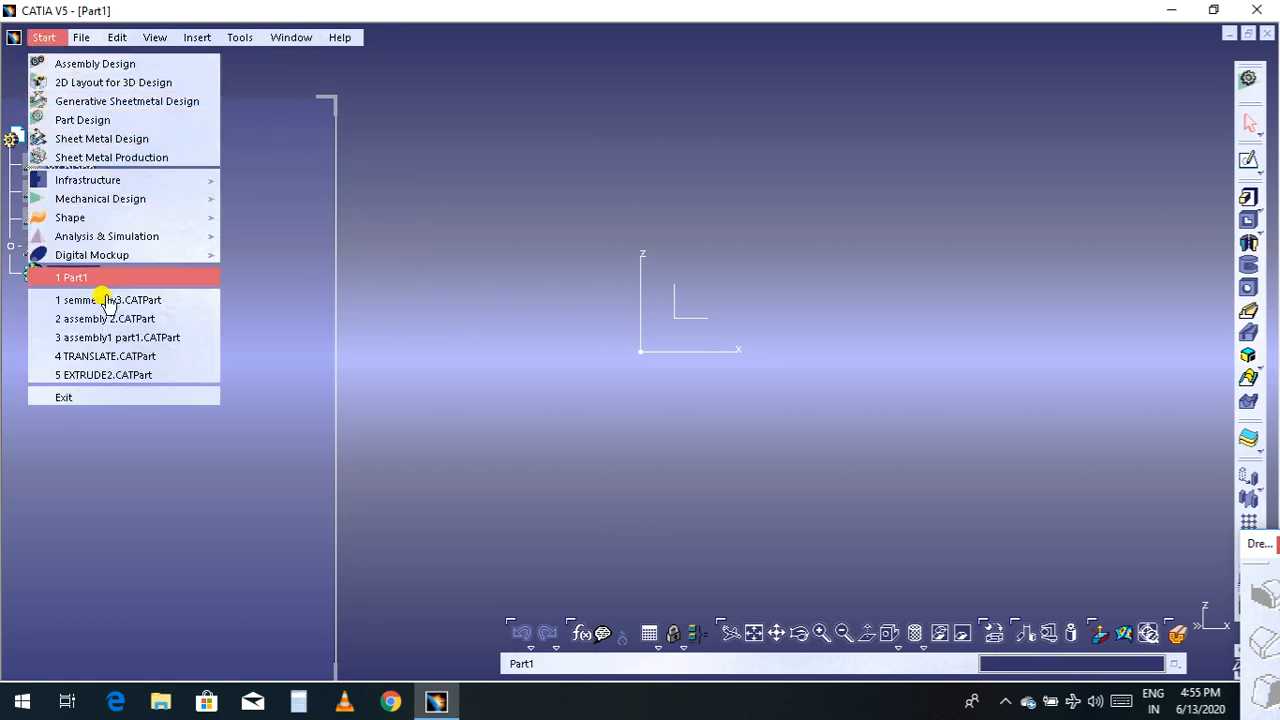
click(449, 372)
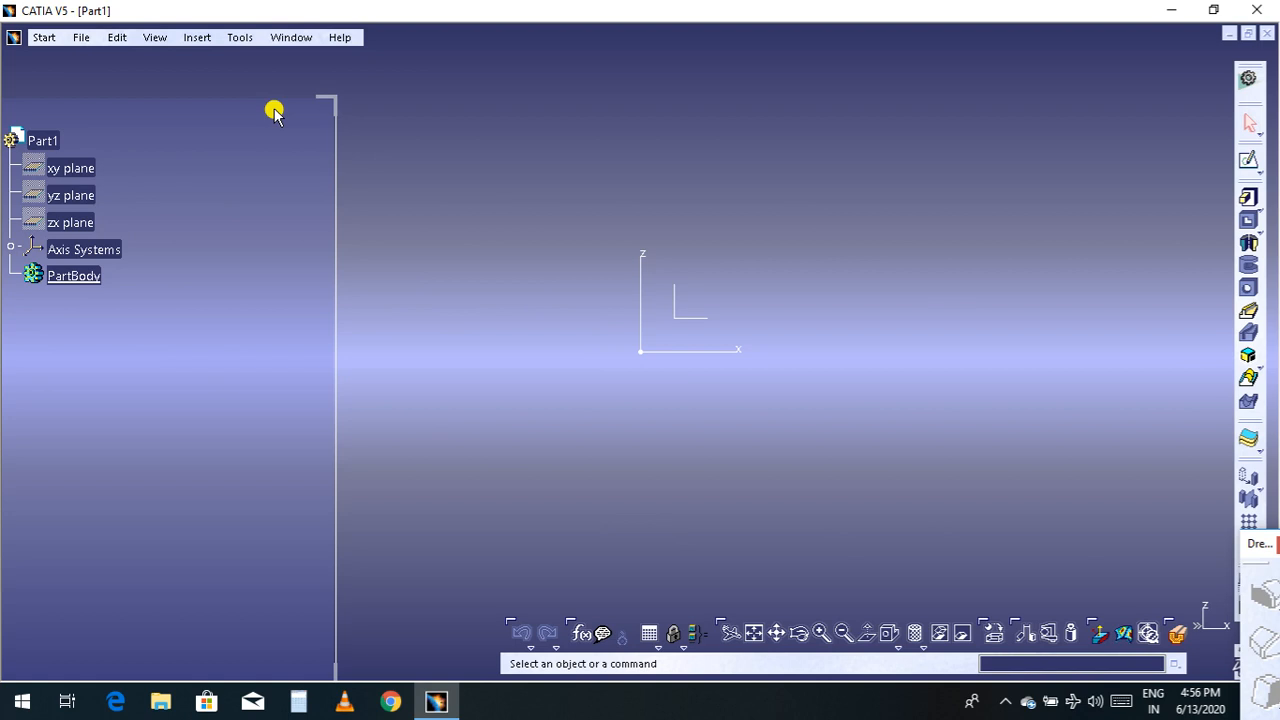
Step: Set the default length unit to Millimeter (mm) in the parameters and measure options
click(245, 40)
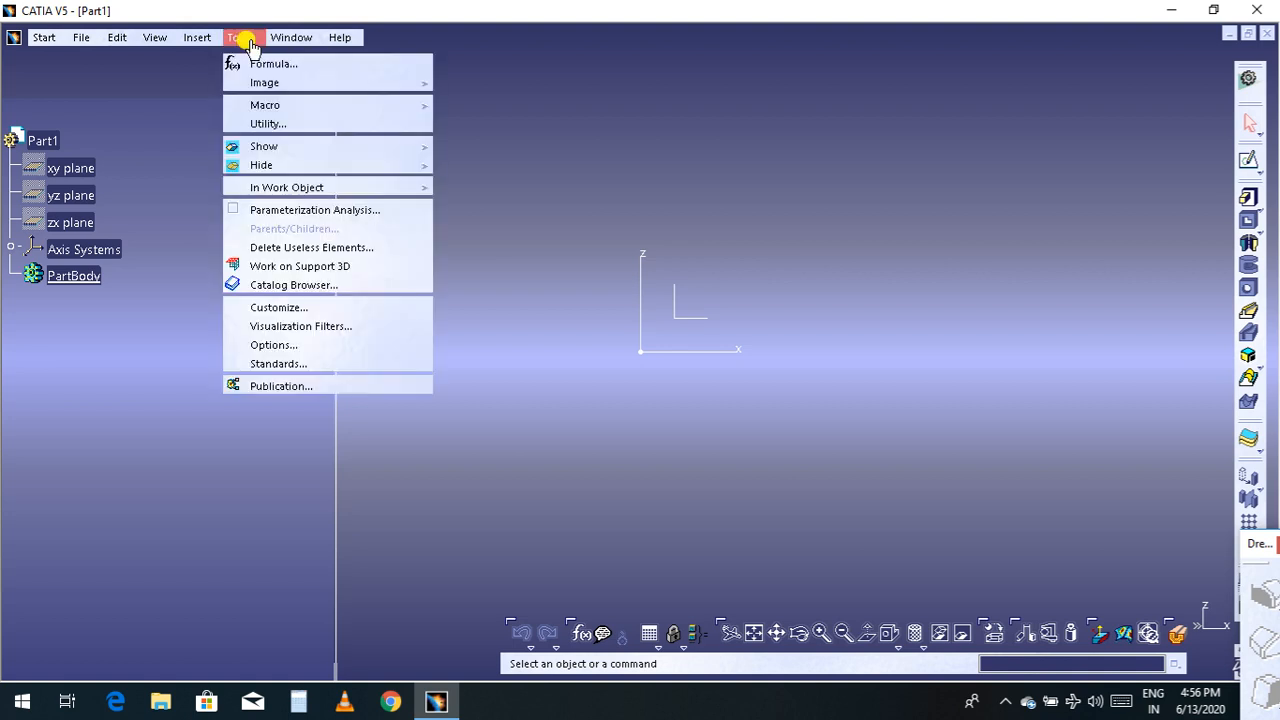
click(272, 346)
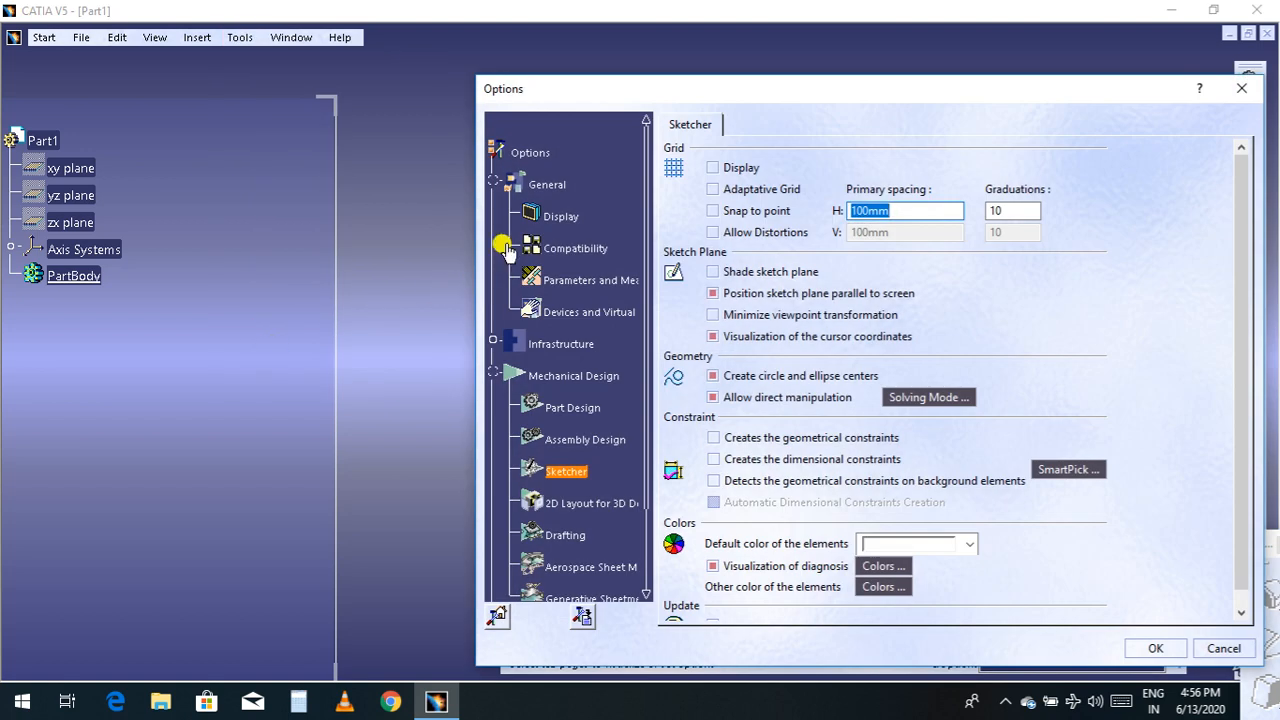
click(569, 281)
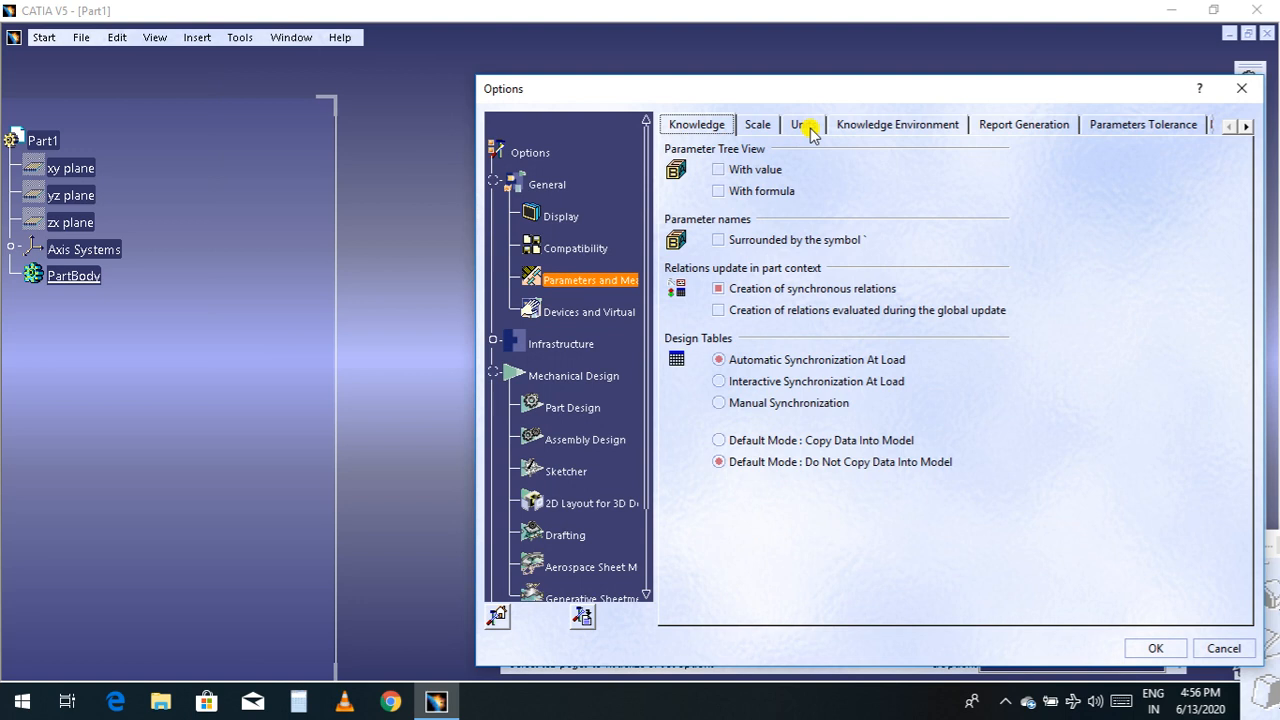
click(804, 125)
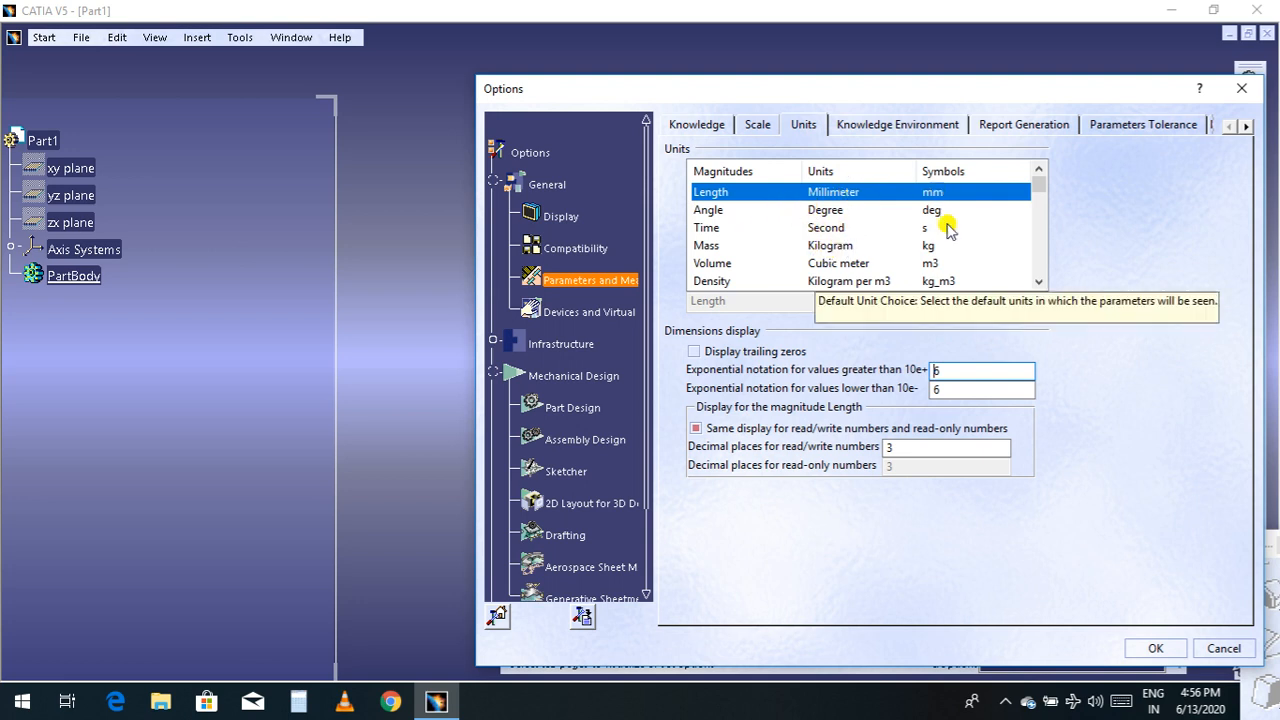
click(922, 190)
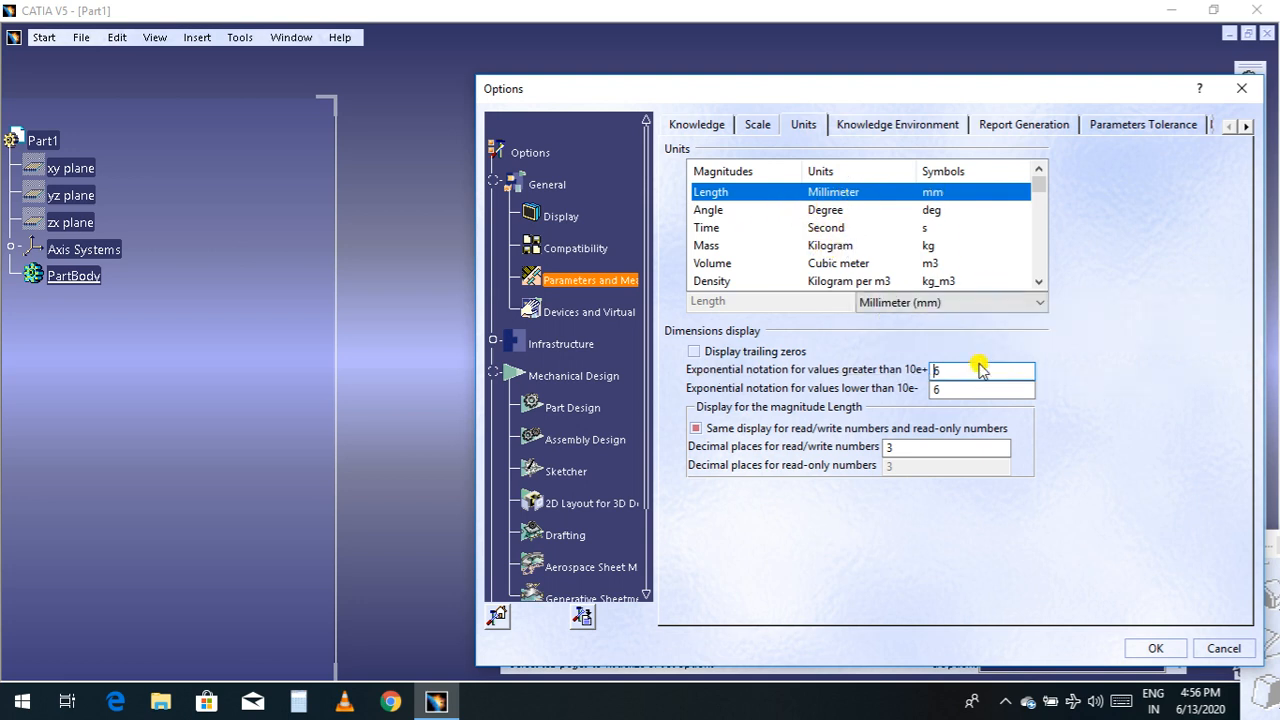
click(1040, 302)
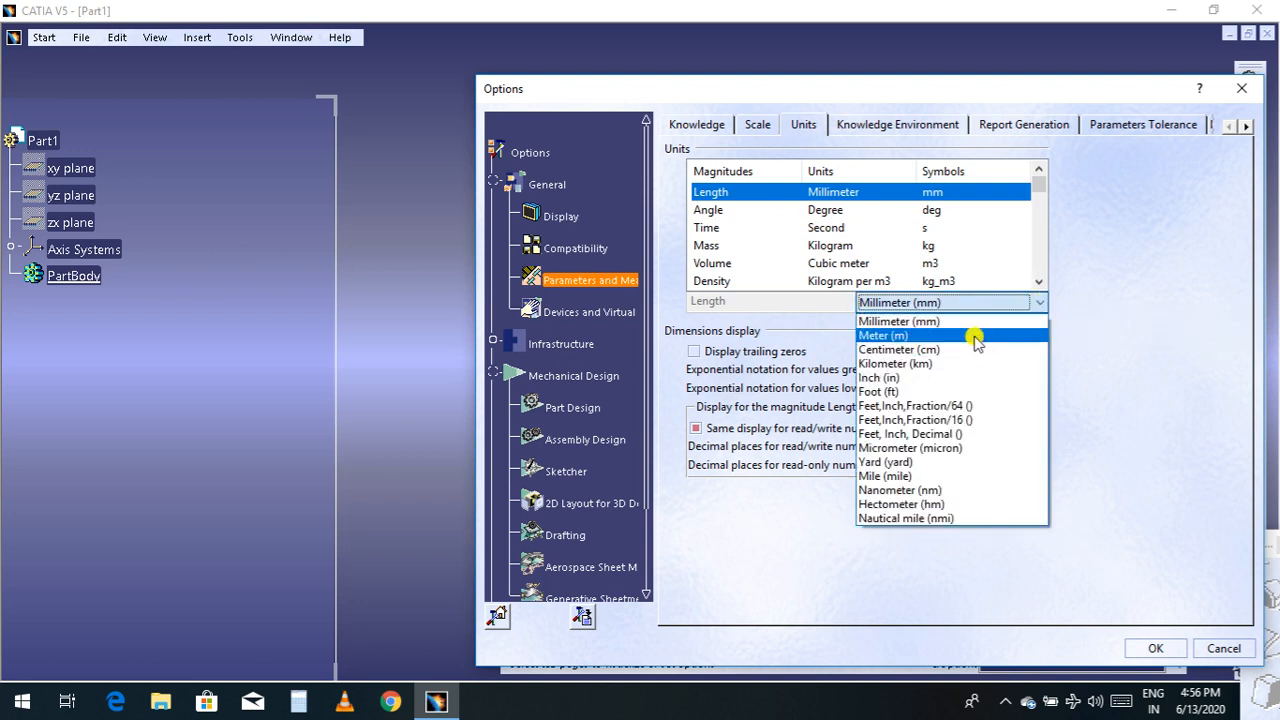
click(897, 321)
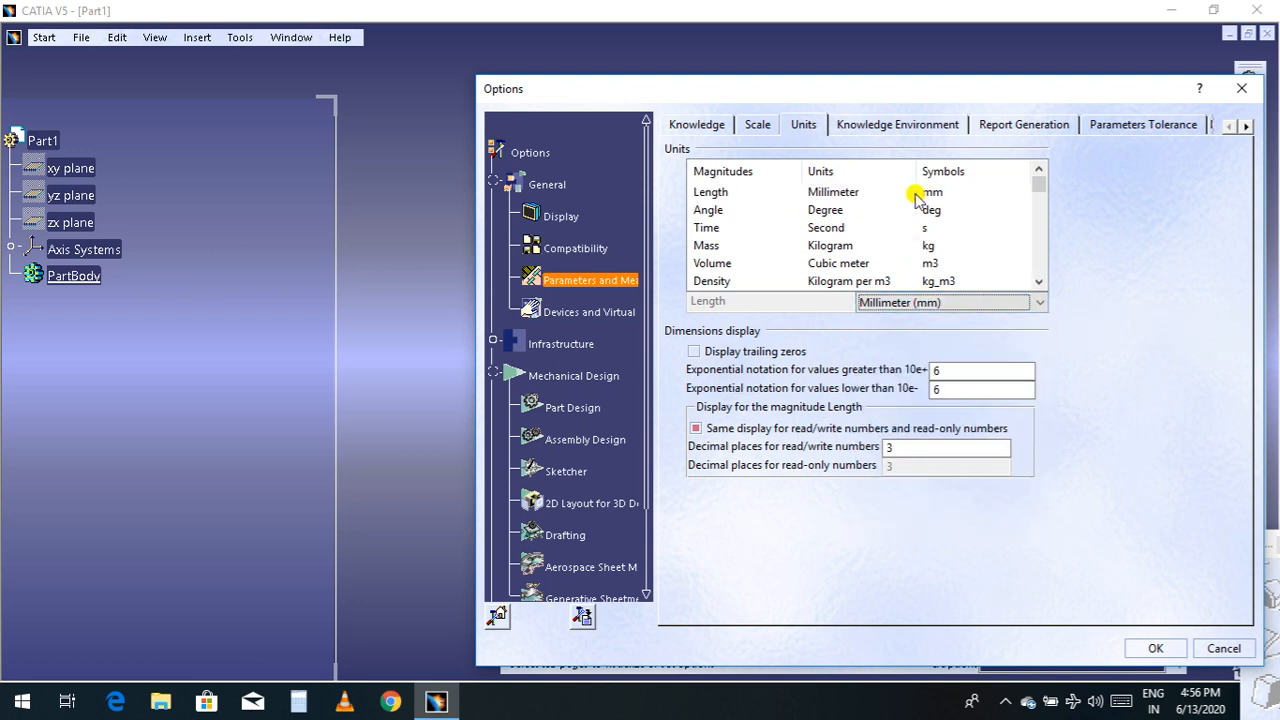
click(1150, 648)
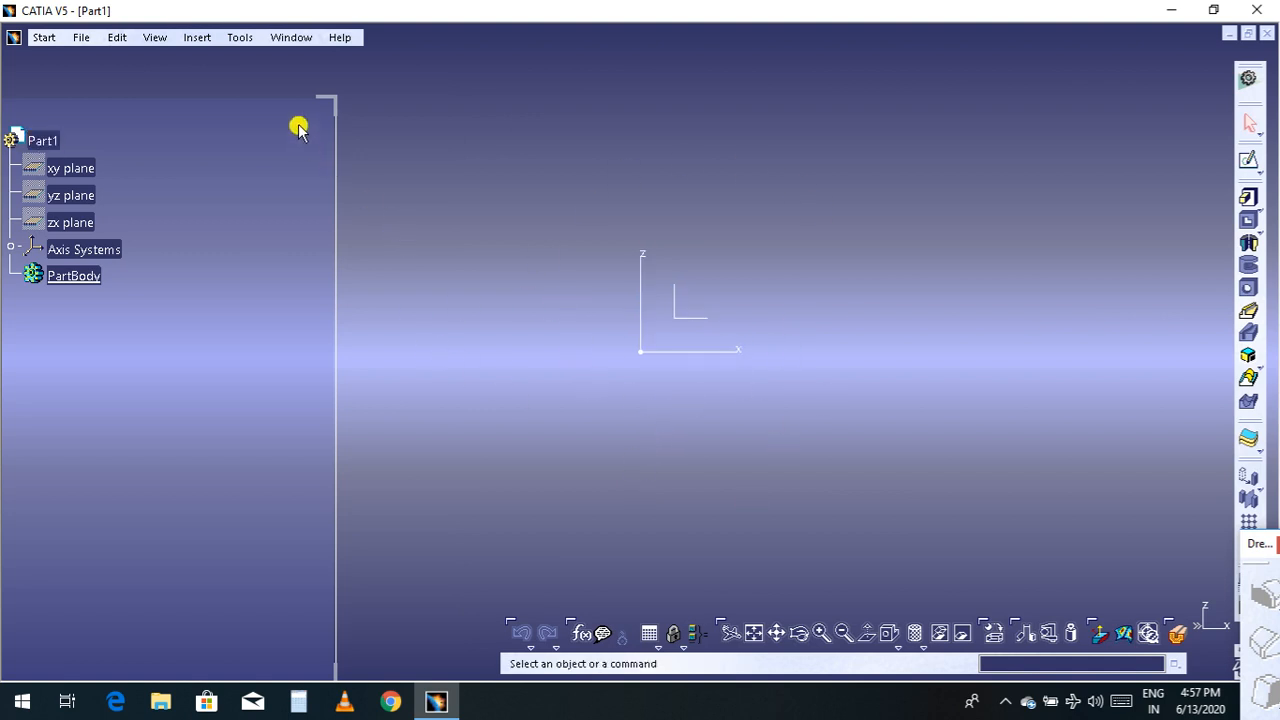
Step: Set the automatic backup interval to 15 minutes in the general options
click(241, 38)
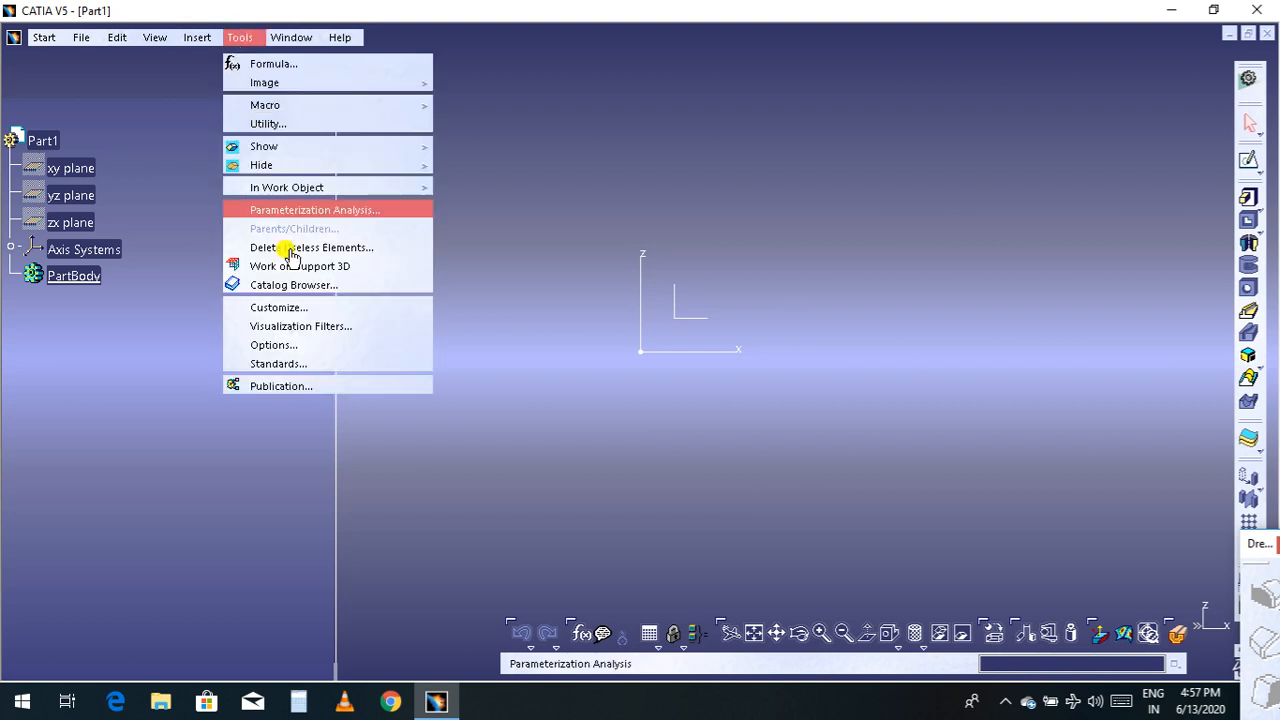
click(305, 347)
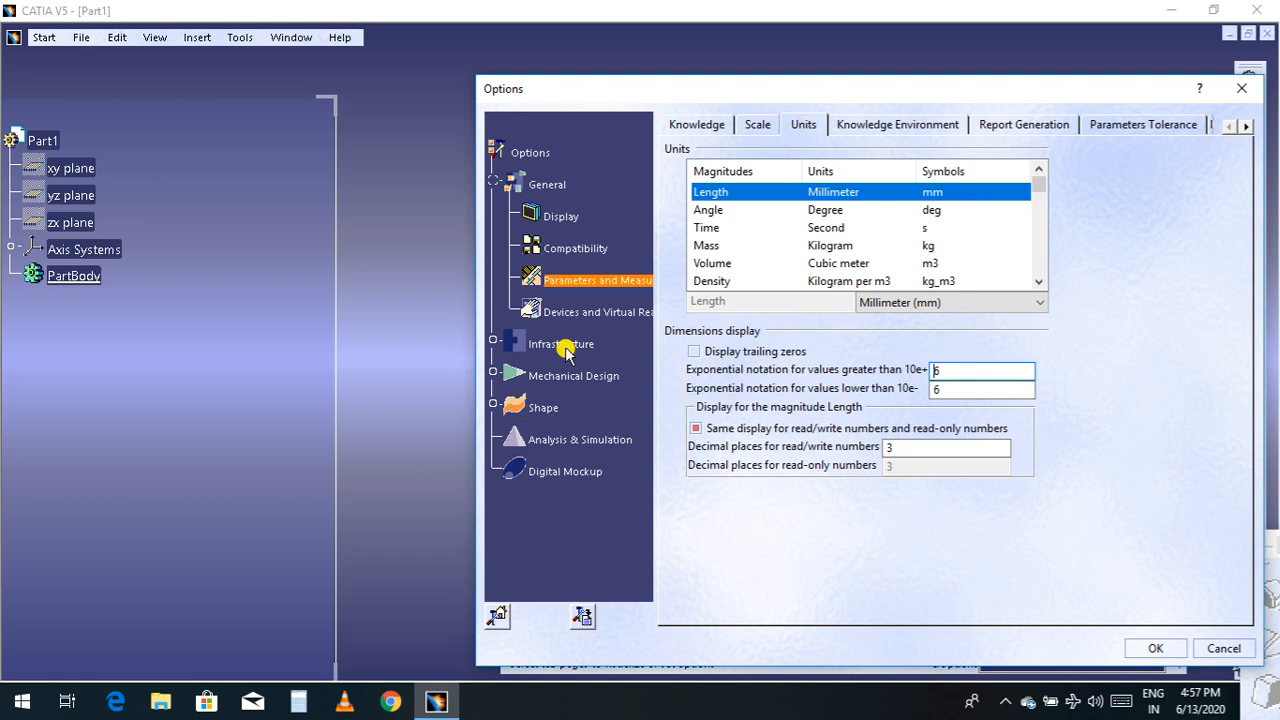
click(541, 180)
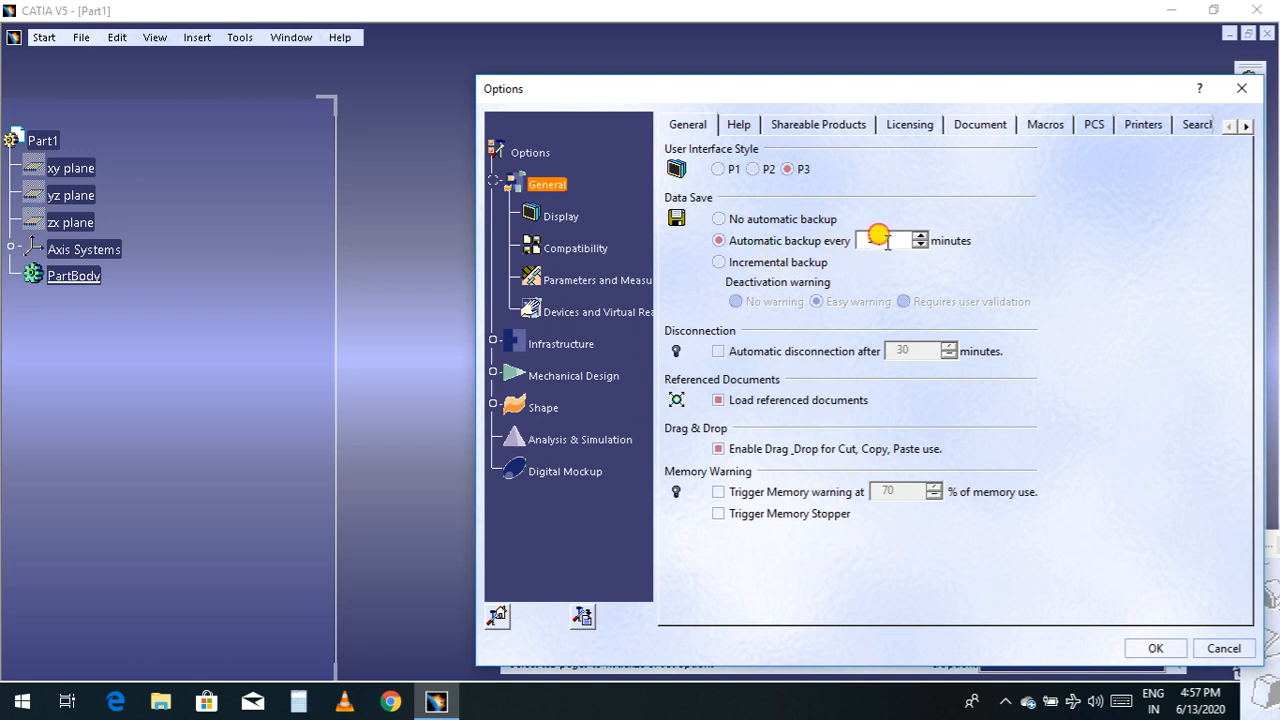
click(920, 245)
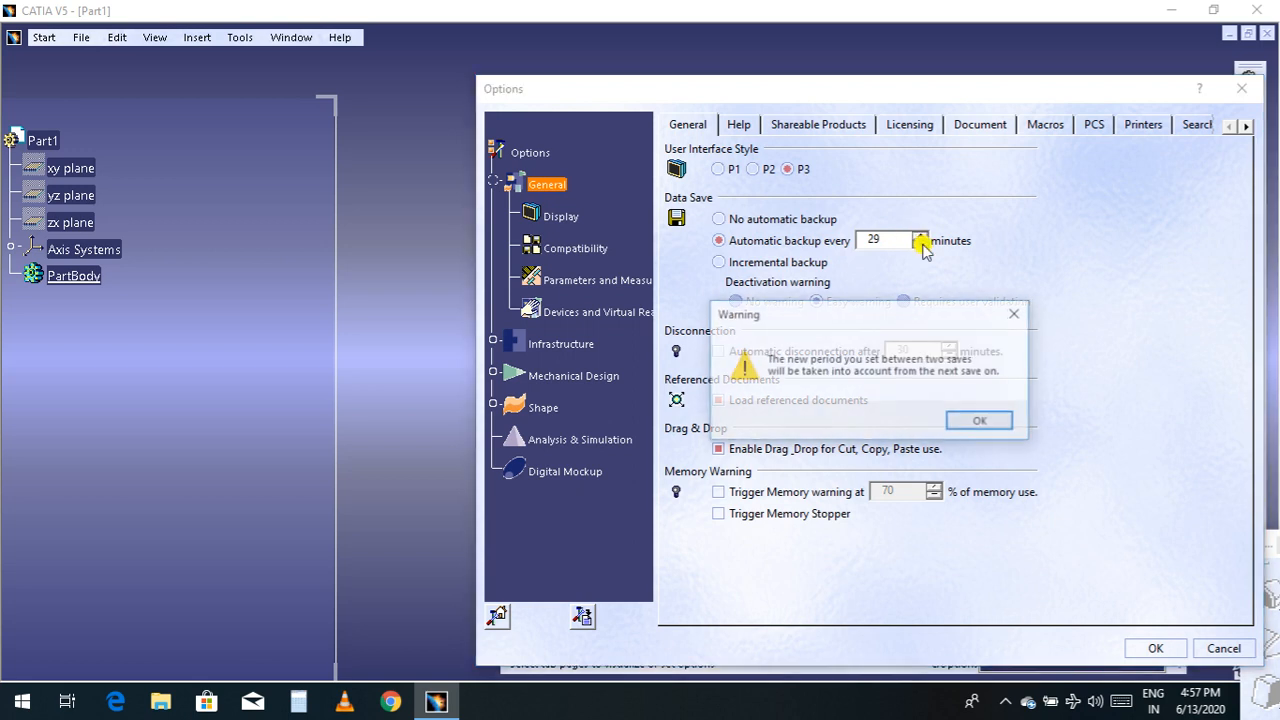
click(1014, 313)
click(919, 236)
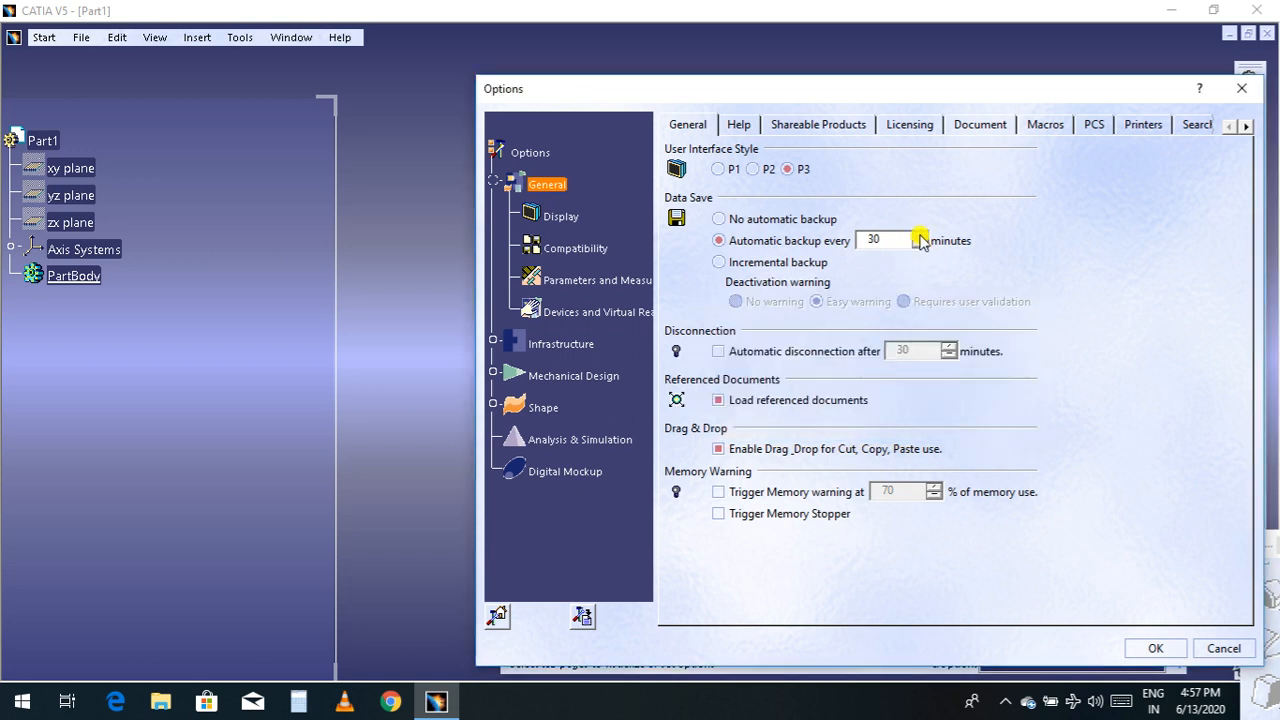
click(921, 246)
click(921, 246)
click(921, 246)
click(921, 246)
click(921, 246)
click(921, 246)
click(921, 246)
click(921, 246)
click(921, 246)
click(921, 246)
click(921, 246)
click(921, 246)
click(921, 246)
double_click(891, 238)
text(15)
Step: Leave automatic disconnection disabled and apply the general options
click(719, 352)
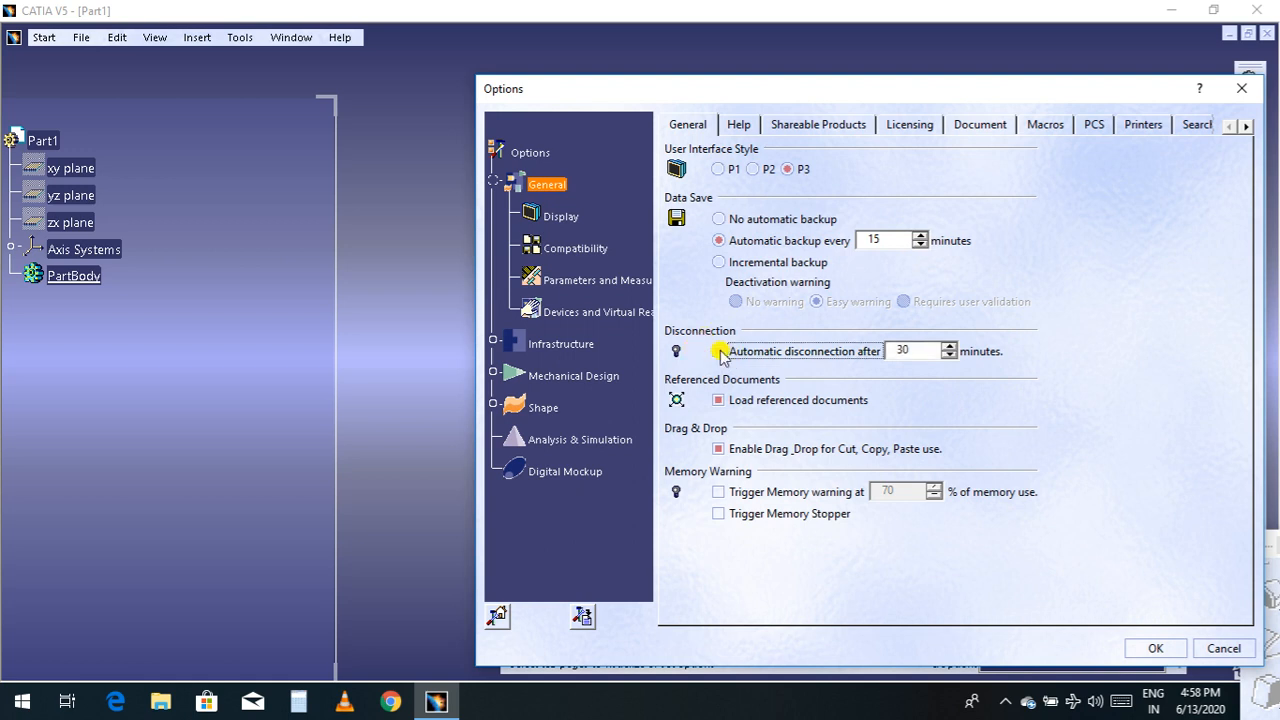
click(719, 352)
click(719, 352)
click(719, 352)
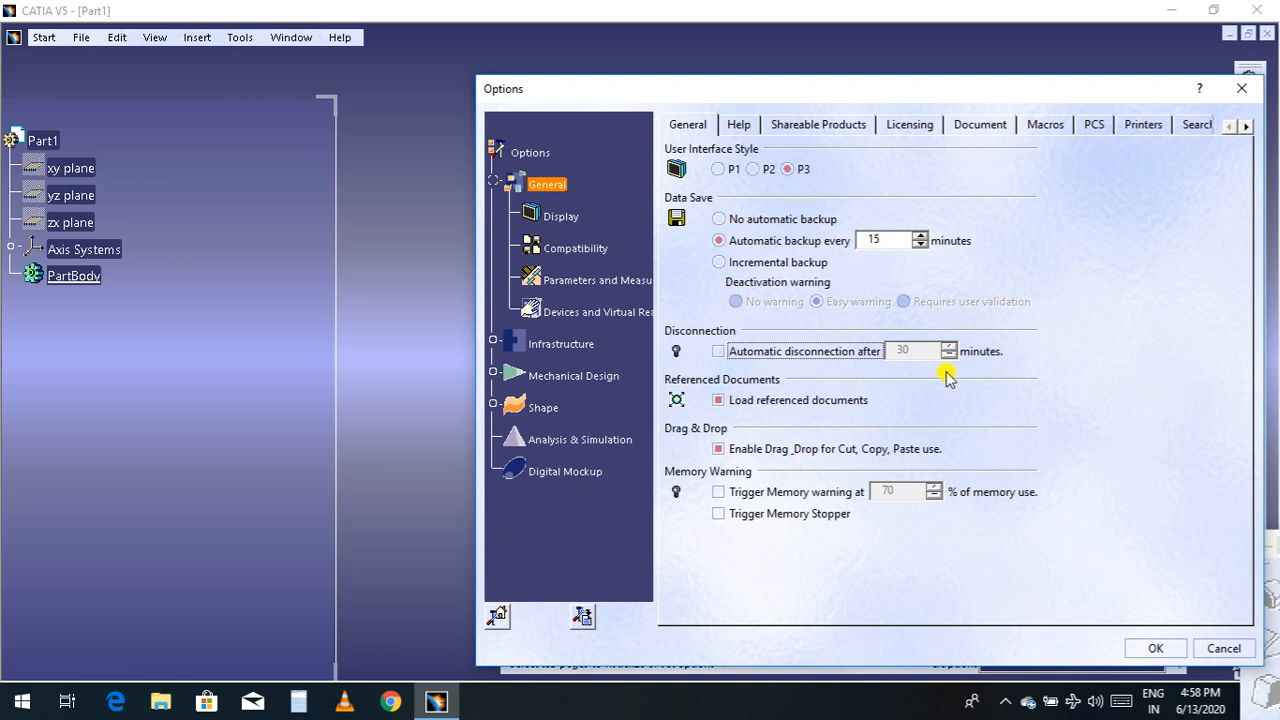
click(1157, 649)
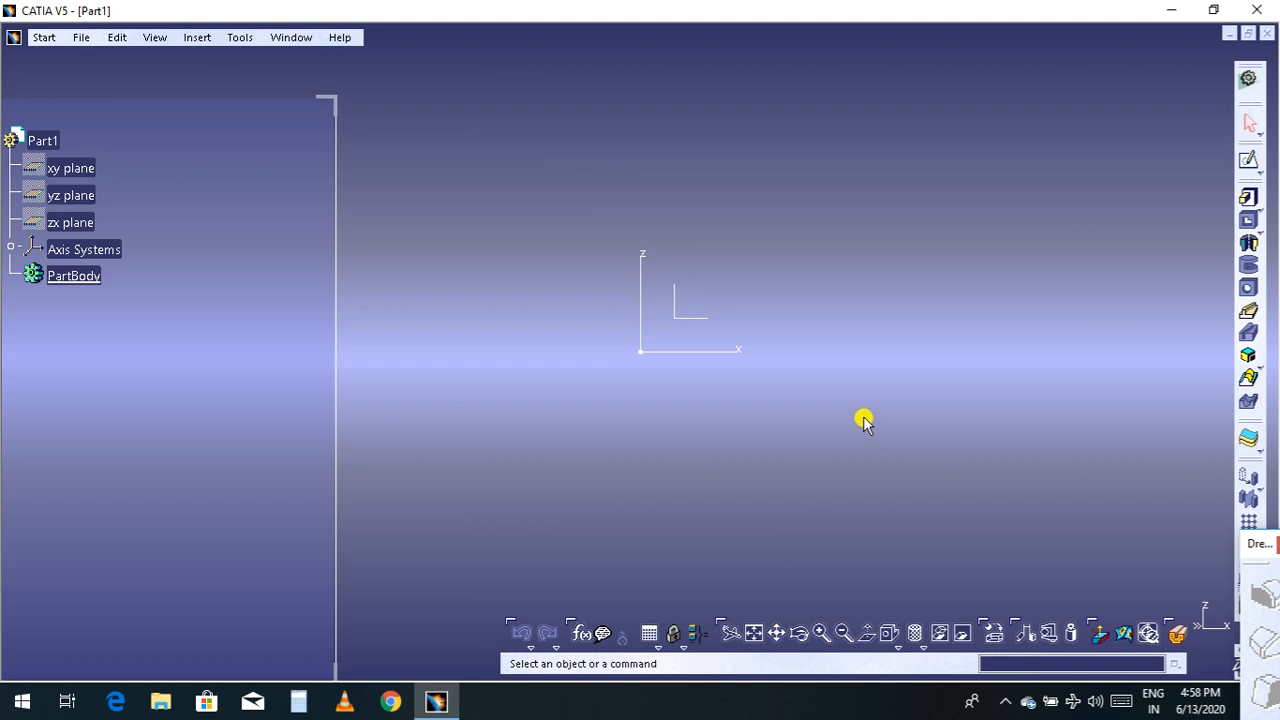
Step: Examine the available commands and the workbenches in the Infrastructure, Mechanical Design and Shape groups
click(42, 38)
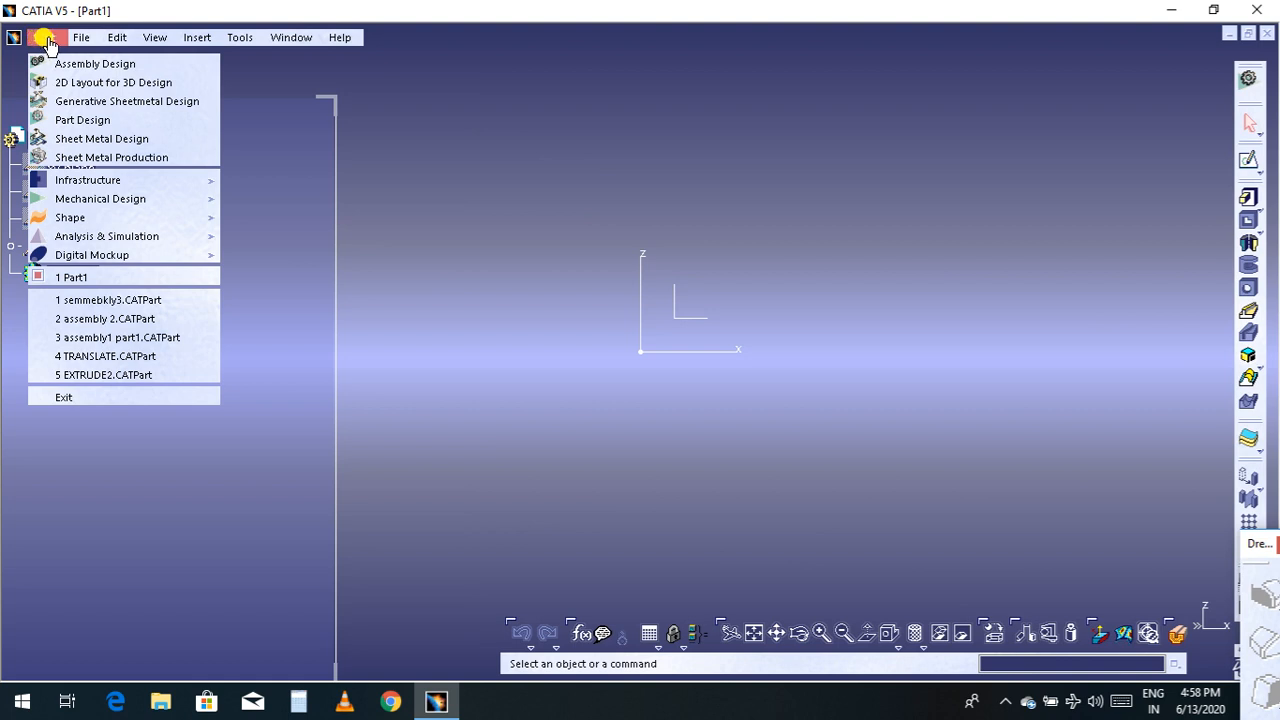
mouse_move(73, 48)
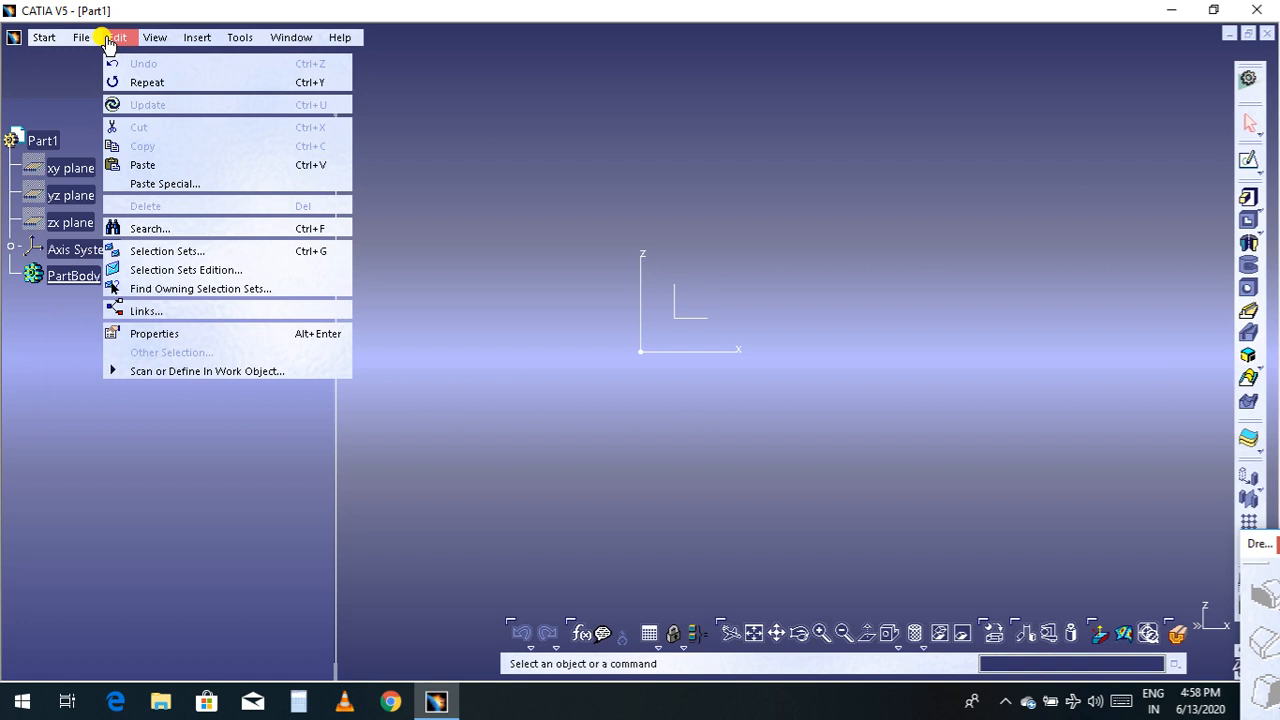
mouse_move(158, 38)
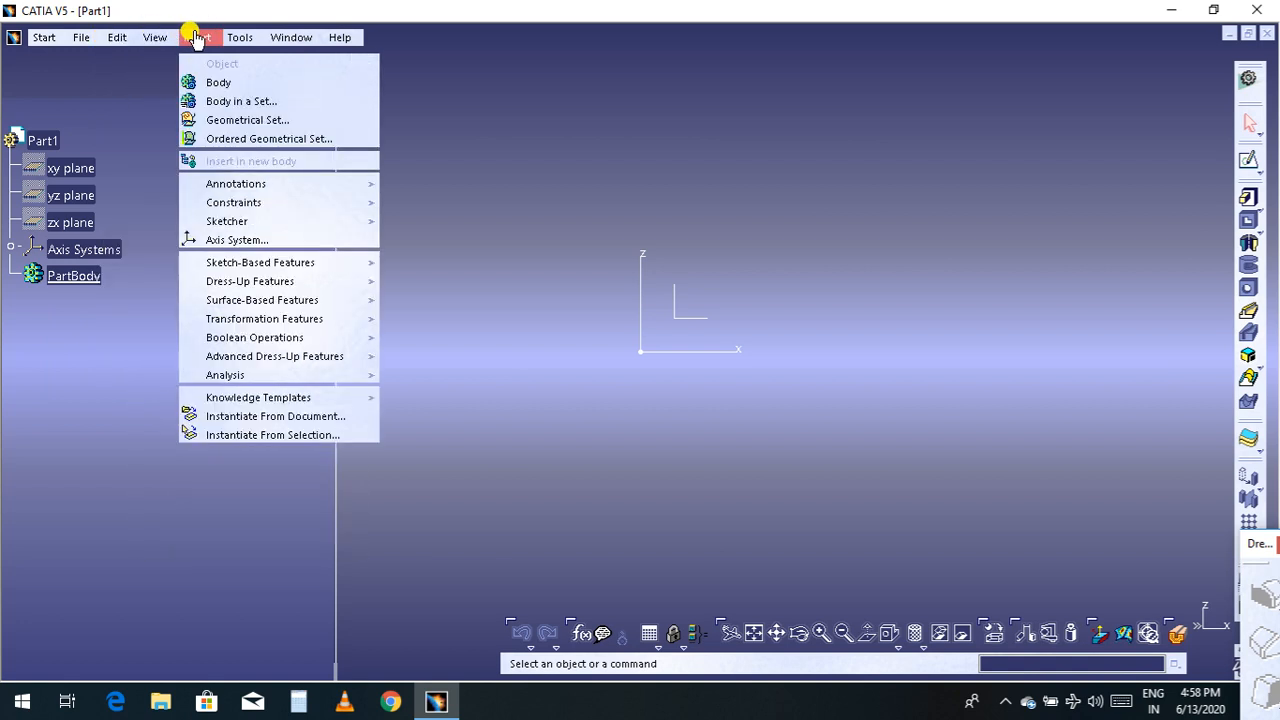
mouse_move(238, 43)
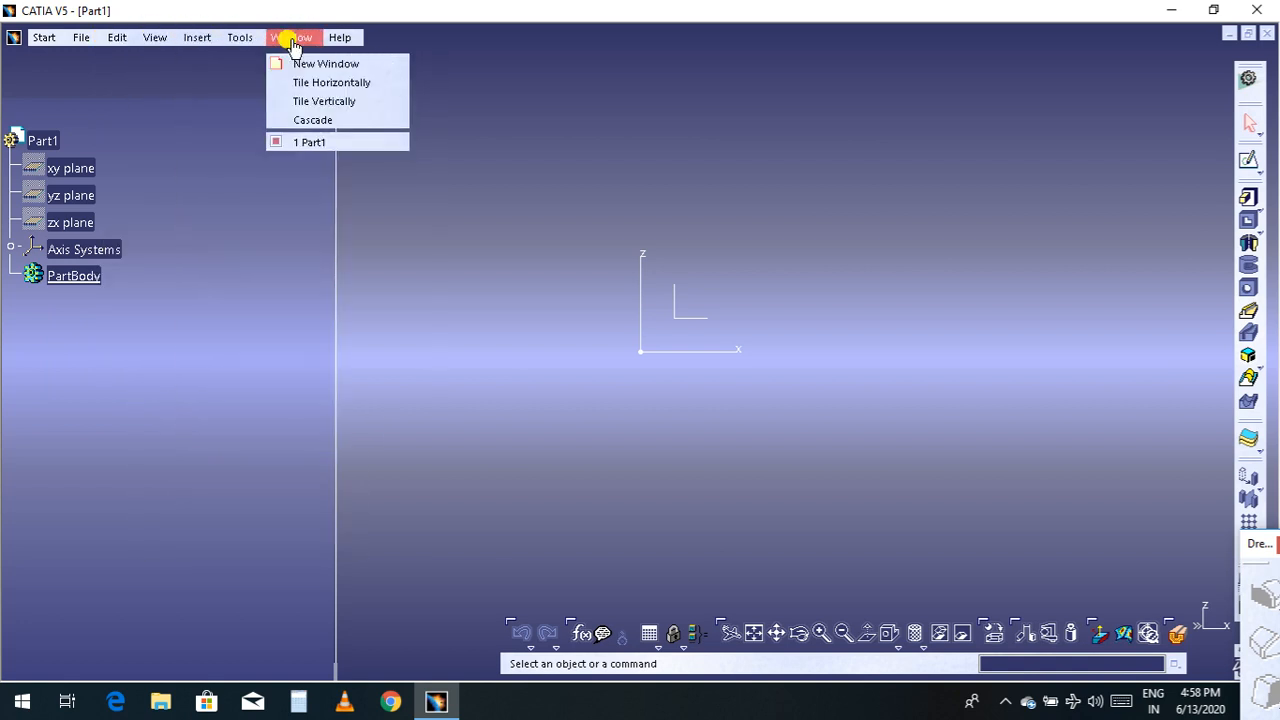
mouse_move(345, 42)
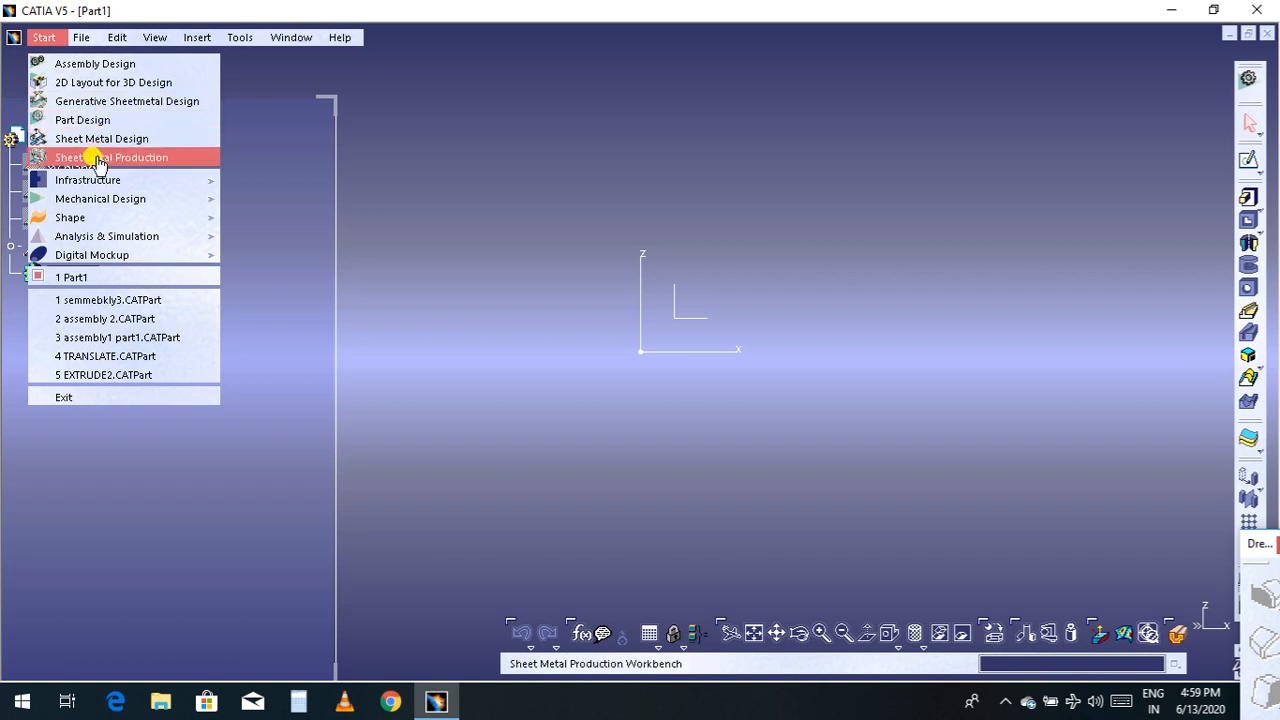
mouse_move(103, 185)
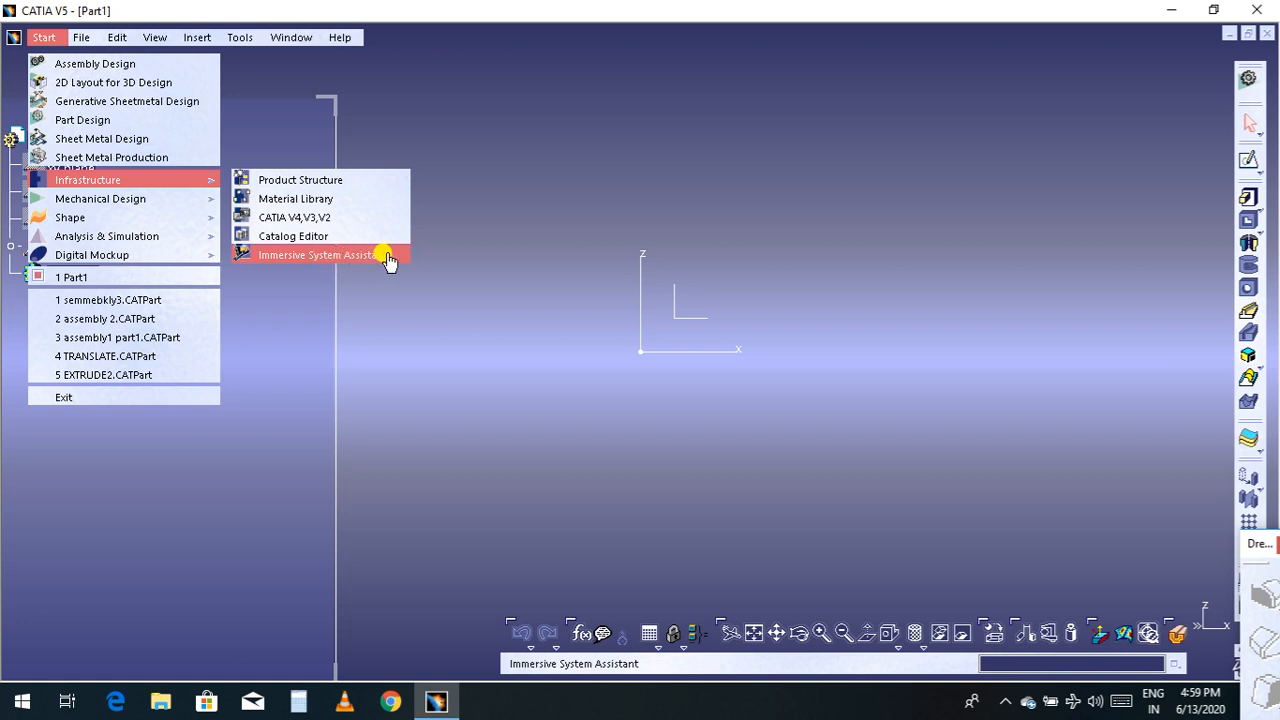
mouse_move(110, 208)
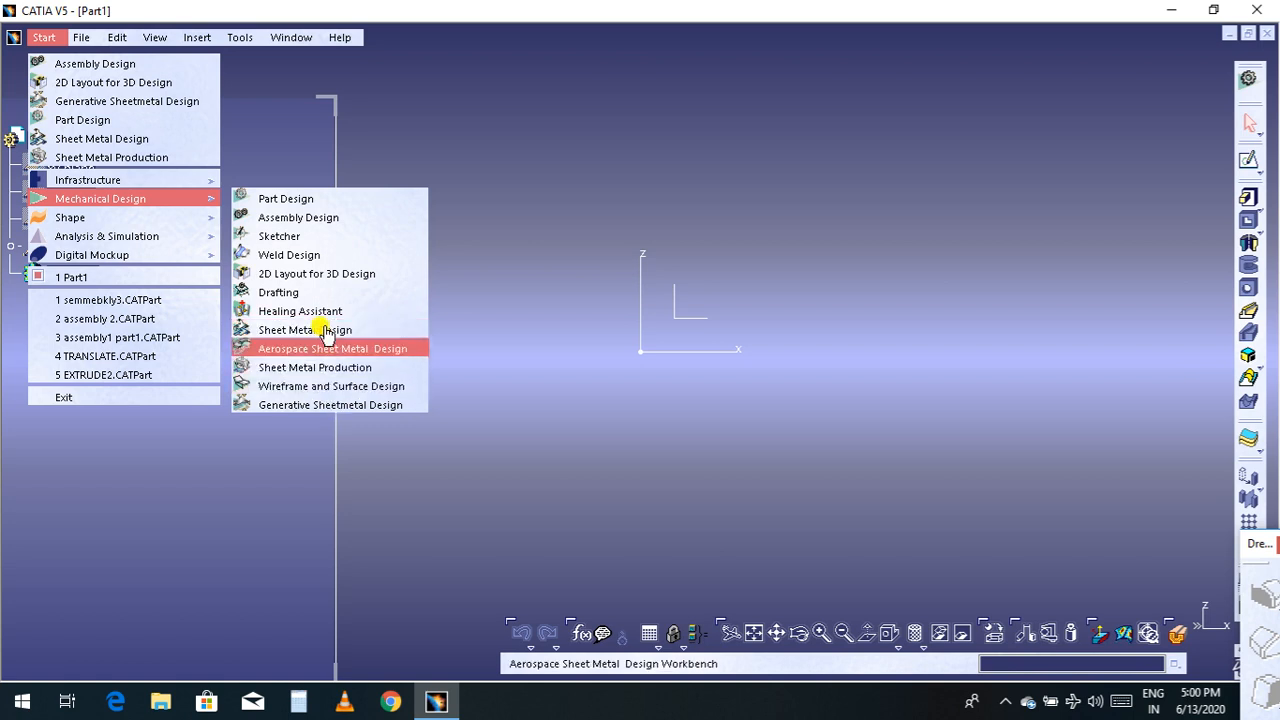
mouse_move(187, 221)
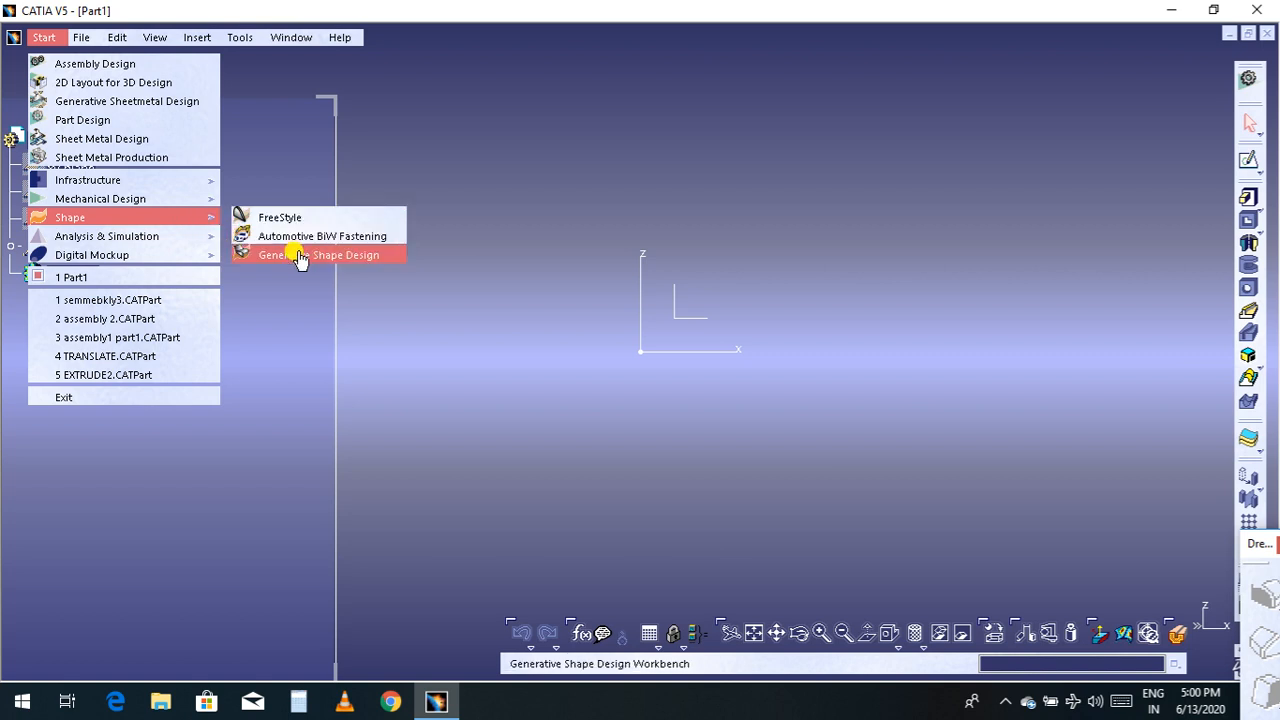
mouse_move(155, 258)
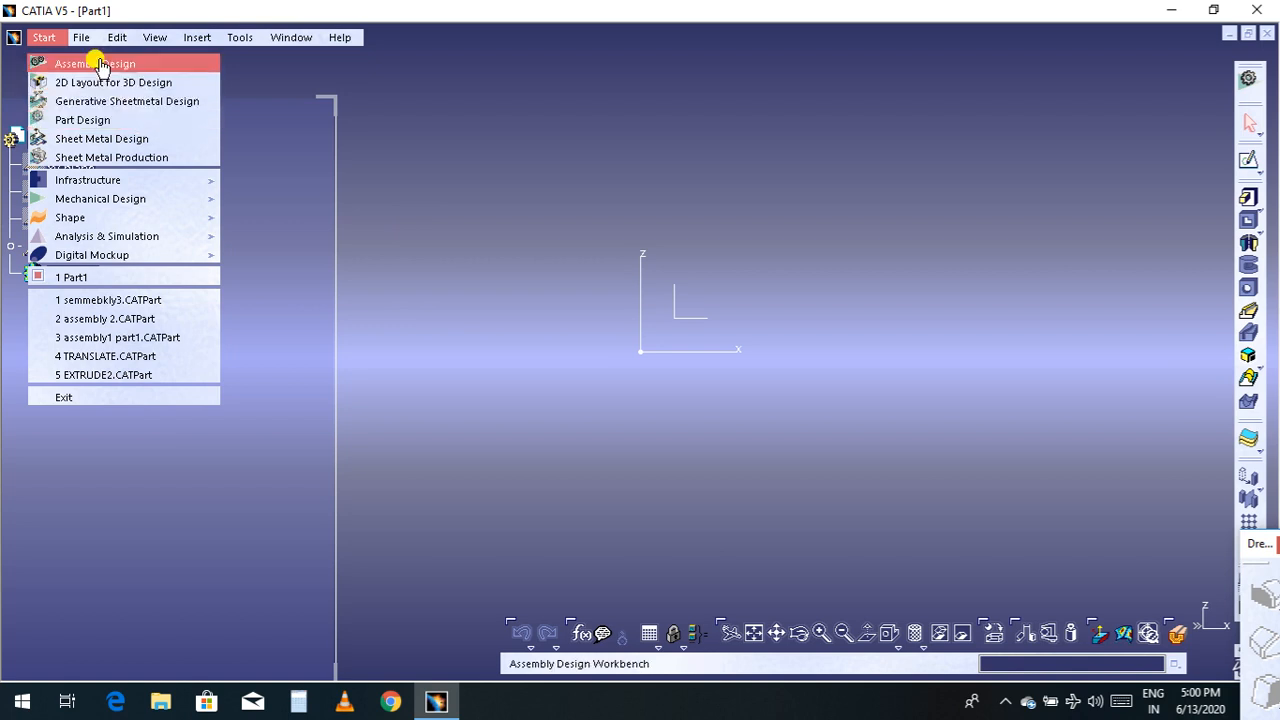
mouse_move(85, 37)
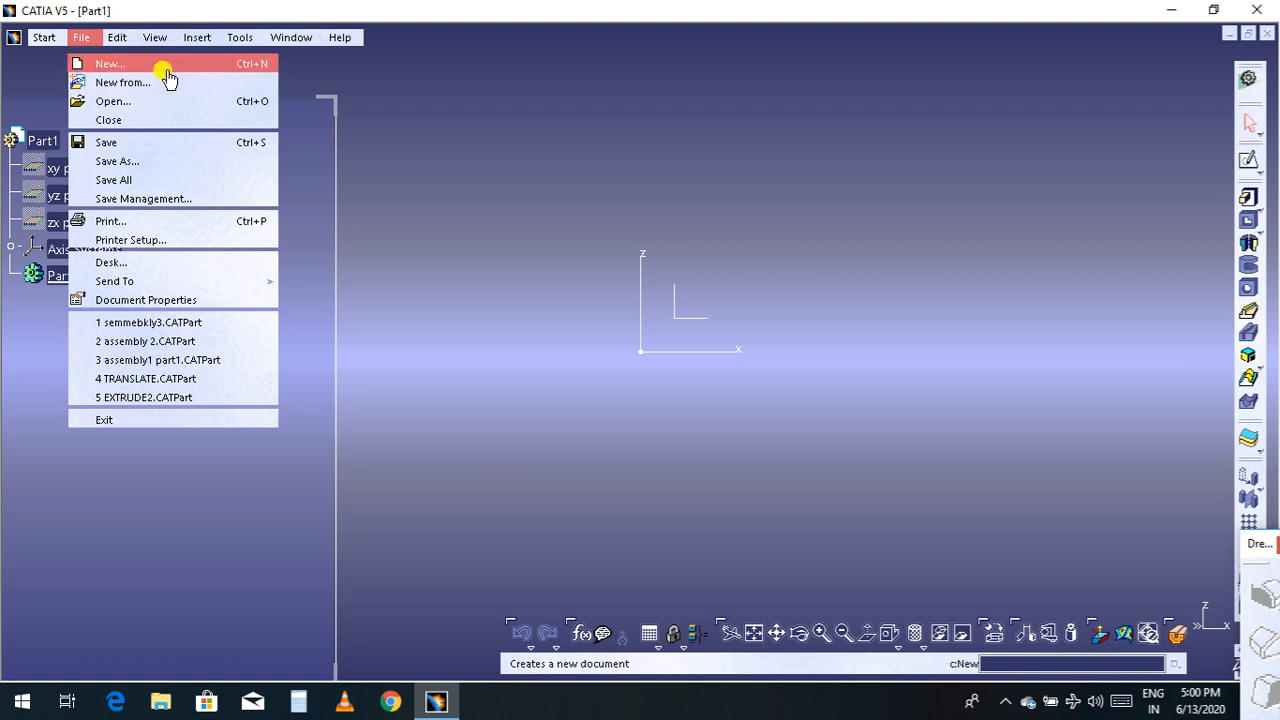
click(395, 88)
click(81, 37)
mouse_move(44, 37)
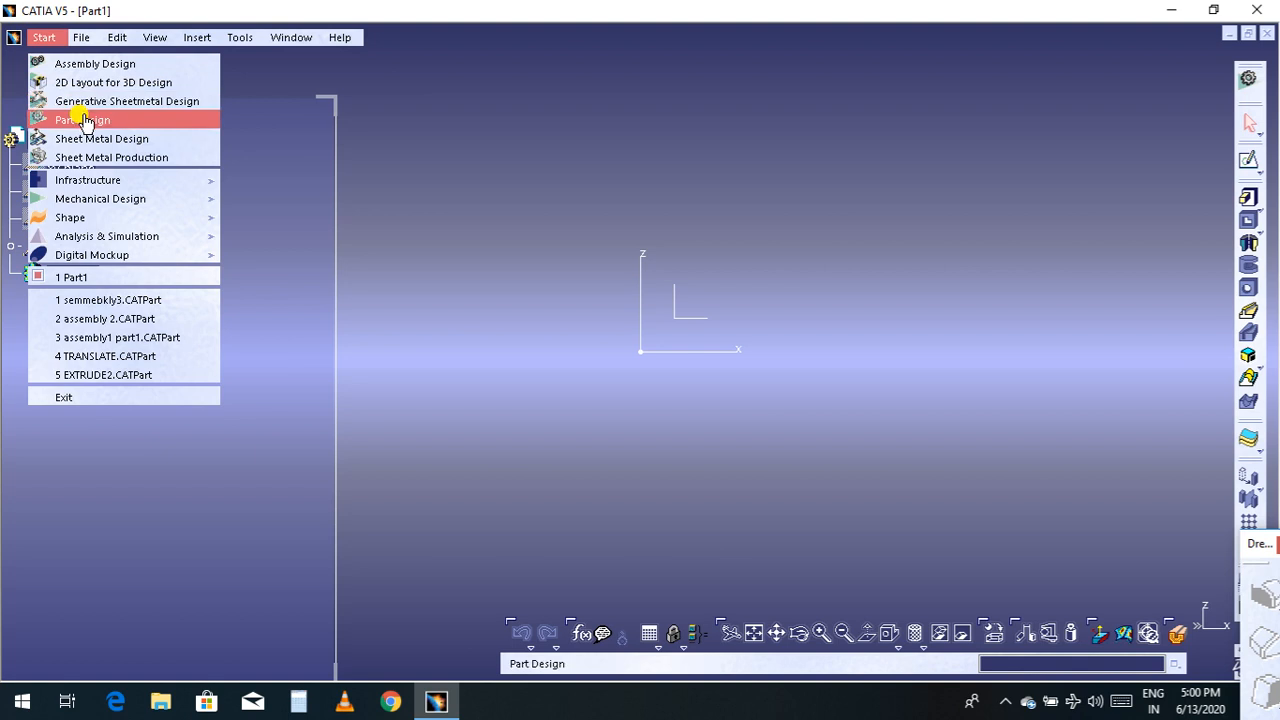
mouse_move(120, 200)
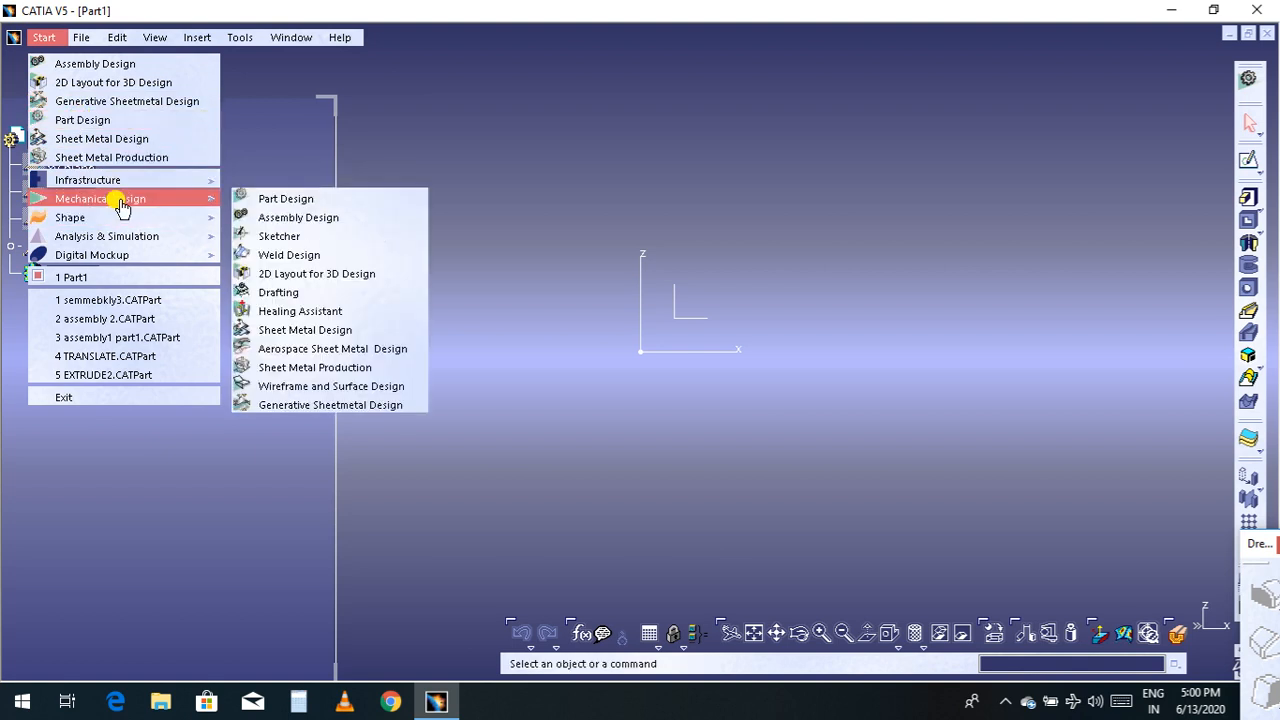
click(270, 200)
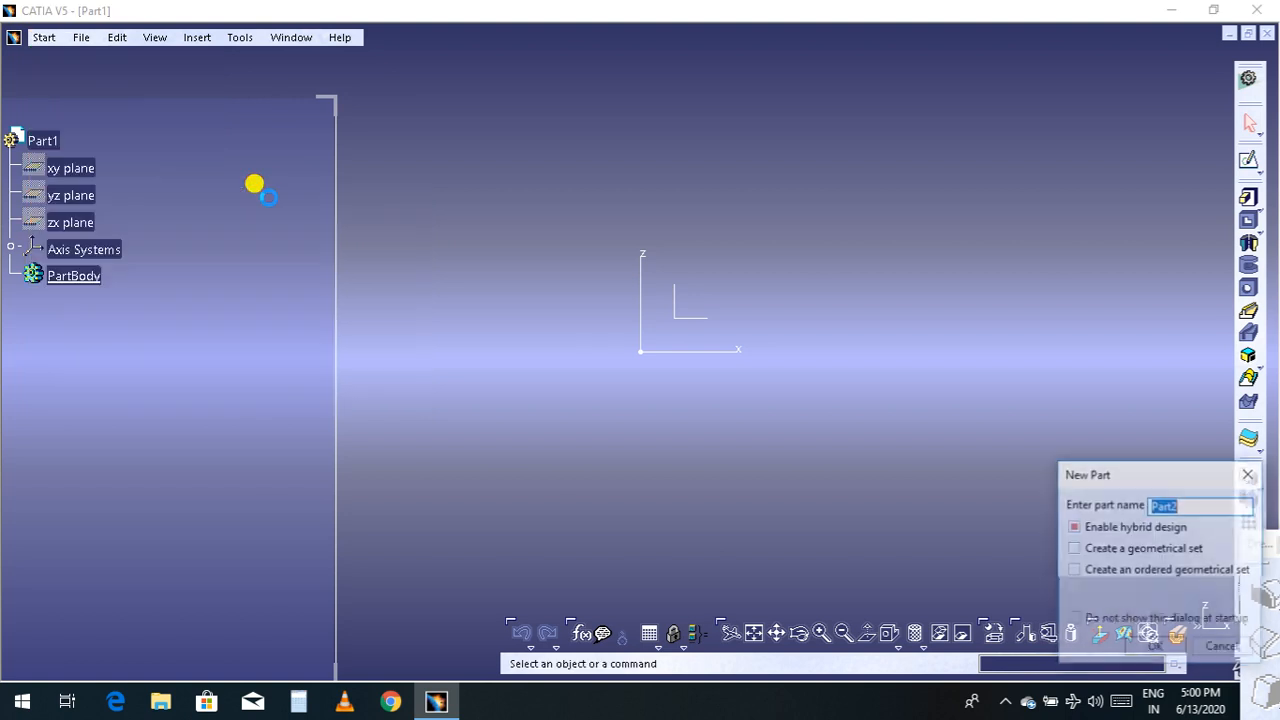
click(1222, 648)
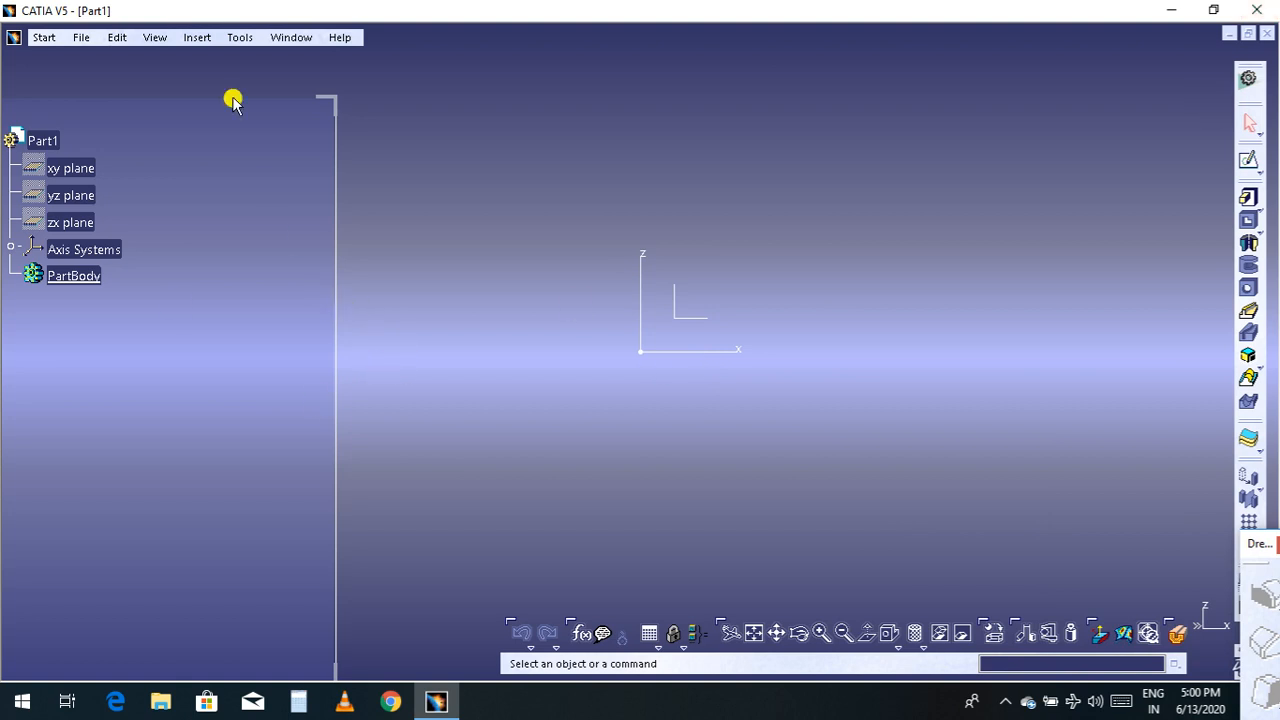
click(190, 40)
mouse_move(80, 45)
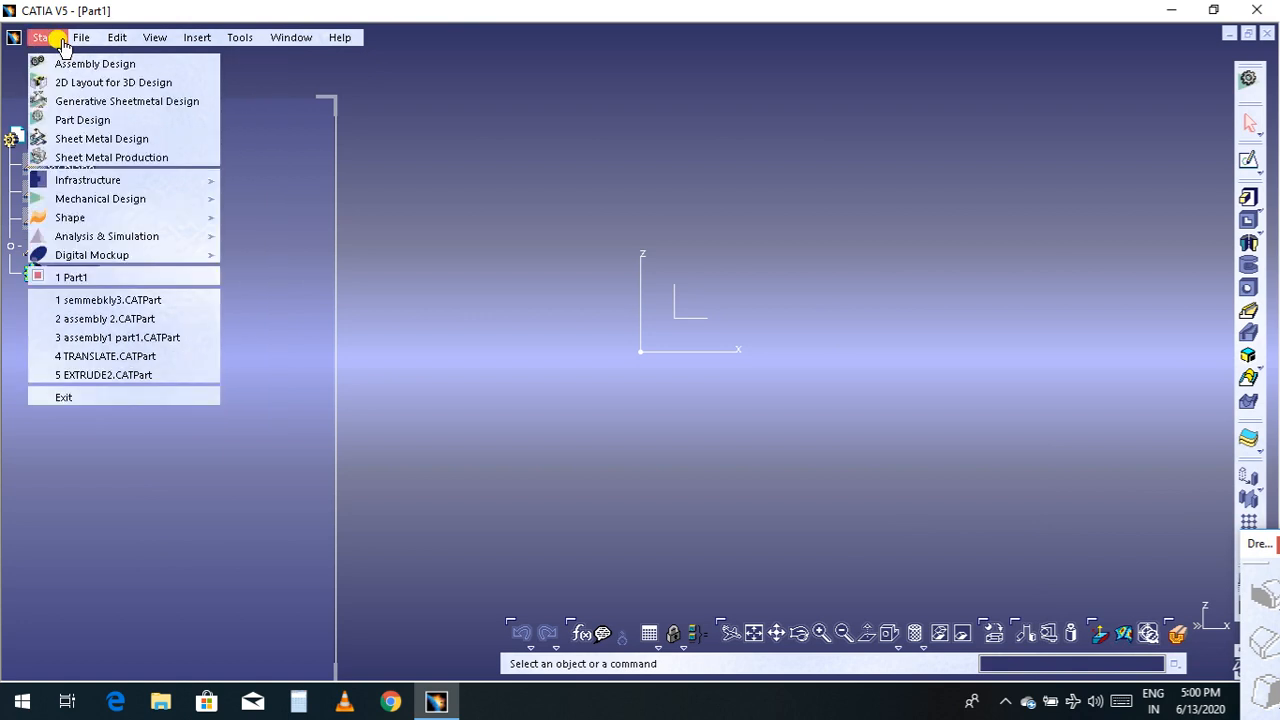
mouse_move(119, 43)
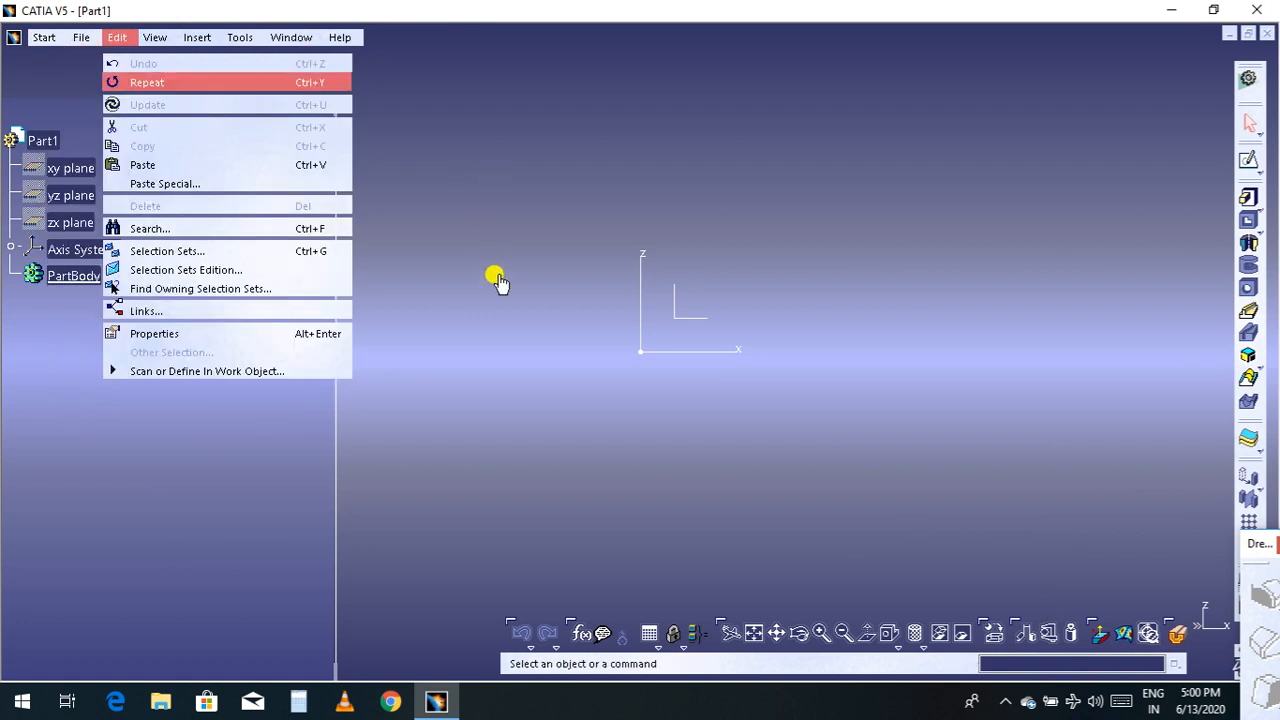